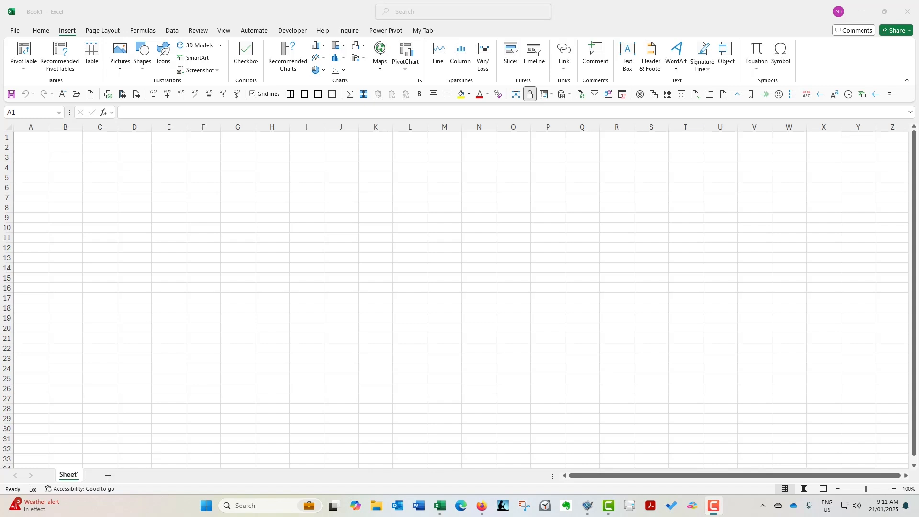
- Switch to Firefox, load the Microsoft 365 home page in a new browser tab and launch Microsoft Forms
{"action": "left_click", "coordinate": [482, 505]}
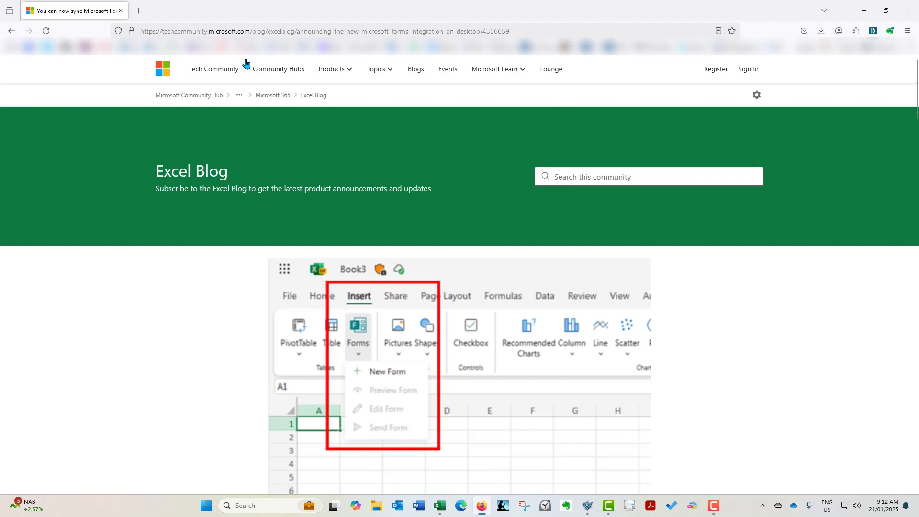
{"action": "left_click", "coordinate": [138, 11]}
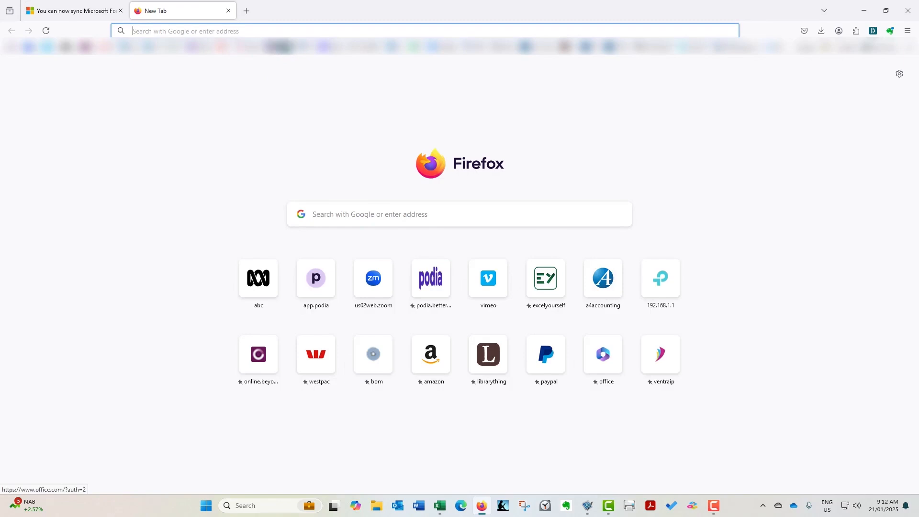
{"action": "left_click", "coordinate": [282, 48]}
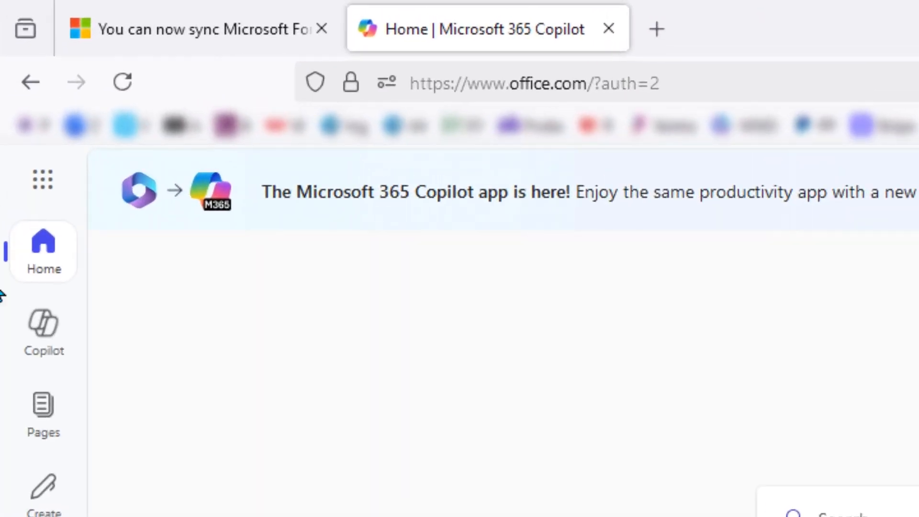
{"action": "left_click", "coordinate": [44, 182]}
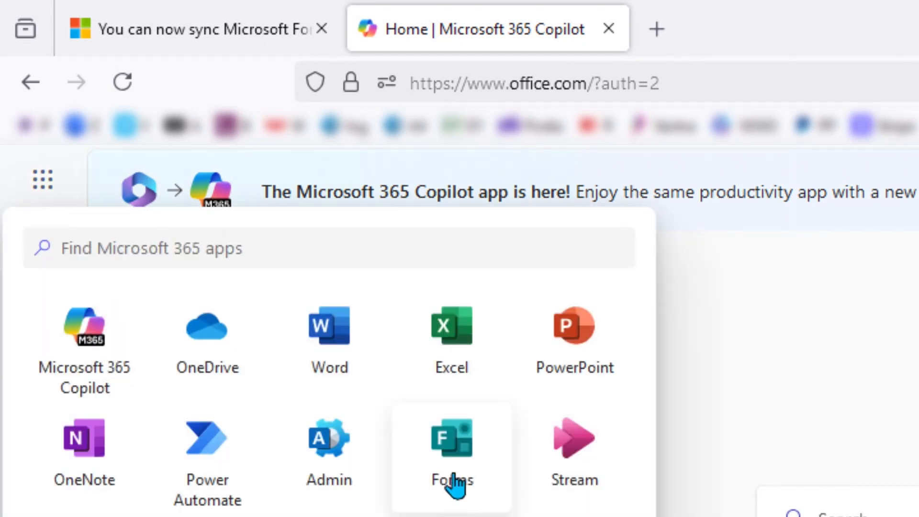
{"action": "left_click", "coordinate": [485, 479]}
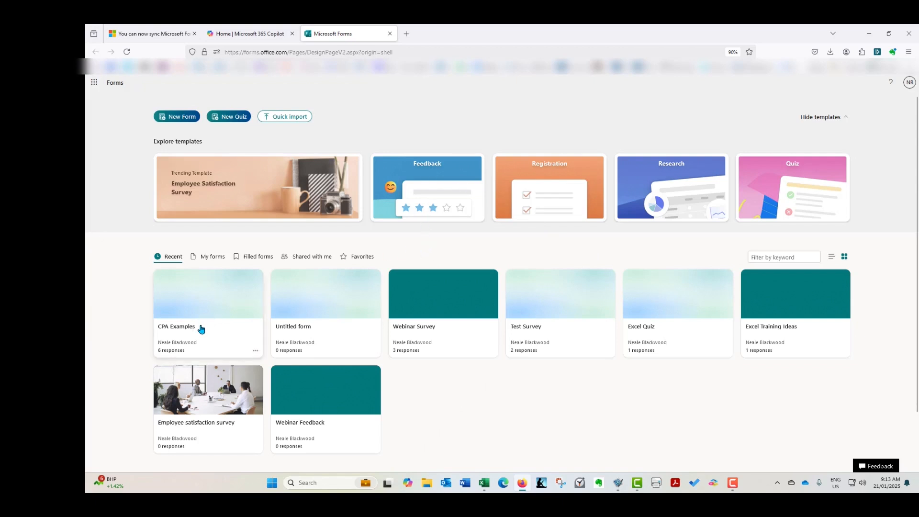
- Open the existing CPA Examples form and examine the question types used from the first to the last question
{"action": "left_click", "coordinate": [201, 329]}
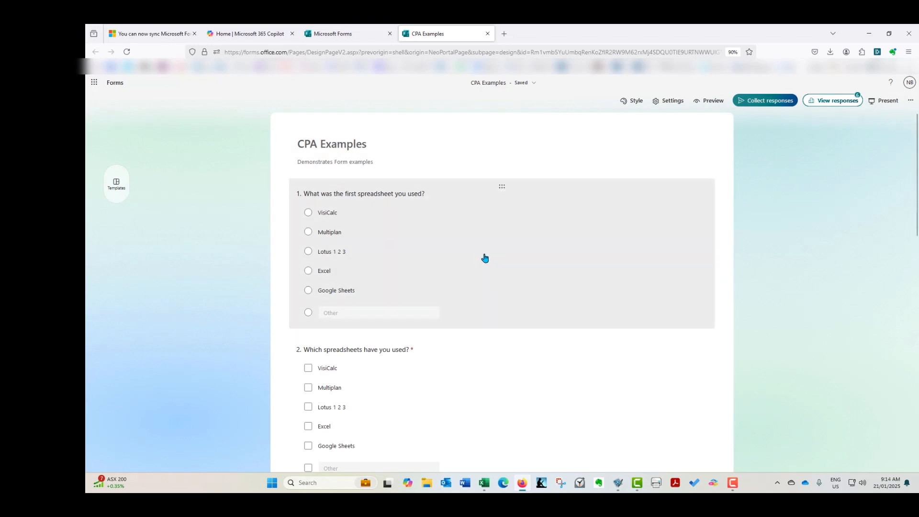
{"action": "scroll", "coordinate": [485, 258], "scroll_direction": "down", "scroll_amount": 2}
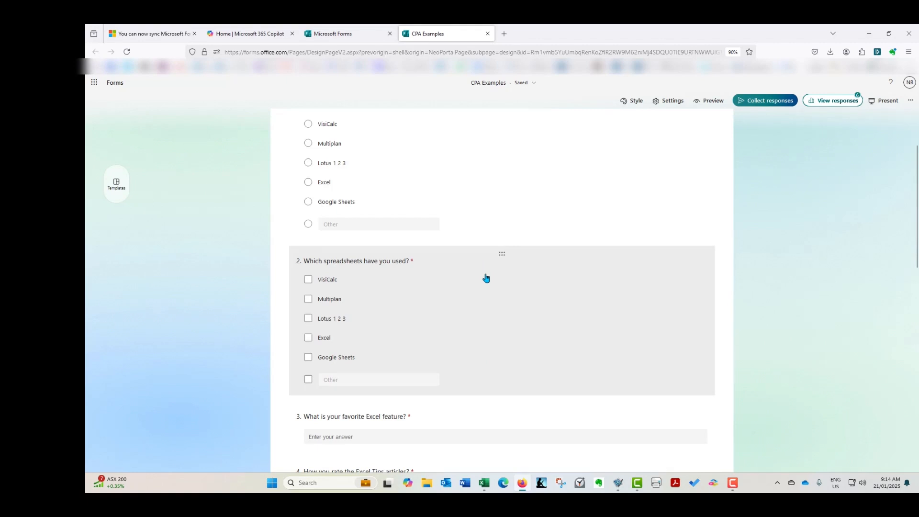
{"action": "scroll", "coordinate": [486, 278], "scroll_direction": "down", "scroll_amount": 1}
{"action": "scroll", "coordinate": [486, 277], "scroll_direction": "up", "scroll_amount": 3}
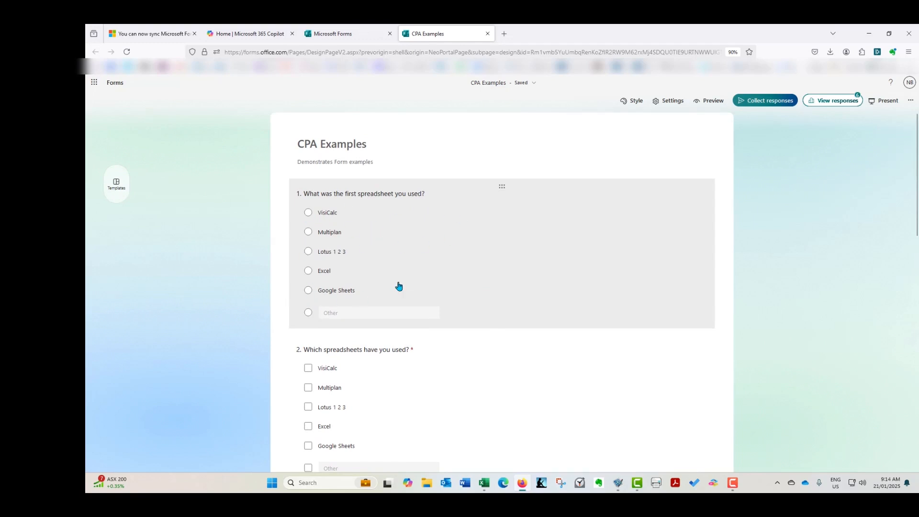
{"action": "scroll", "coordinate": [505, 266], "scroll_direction": "down", "scroll_amount": 2}
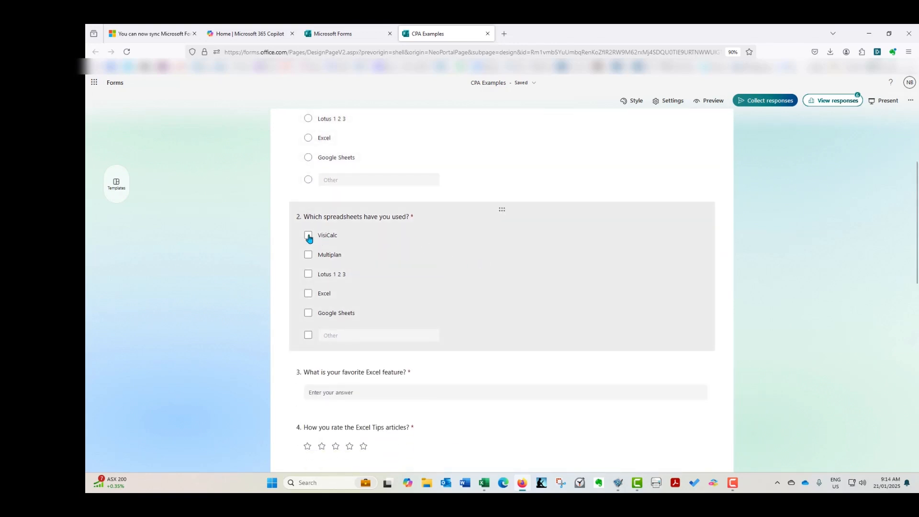
{"action": "scroll", "coordinate": [550, 282], "scroll_direction": "down", "scroll_amount": 2}
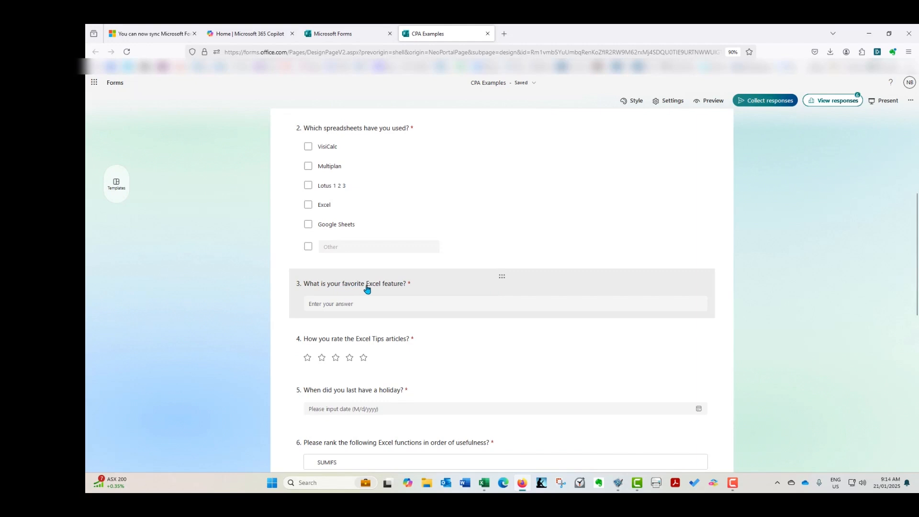
{"action": "scroll", "coordinate": [480, 312], "scroll_direction": "down", "scroll_amount": 2}
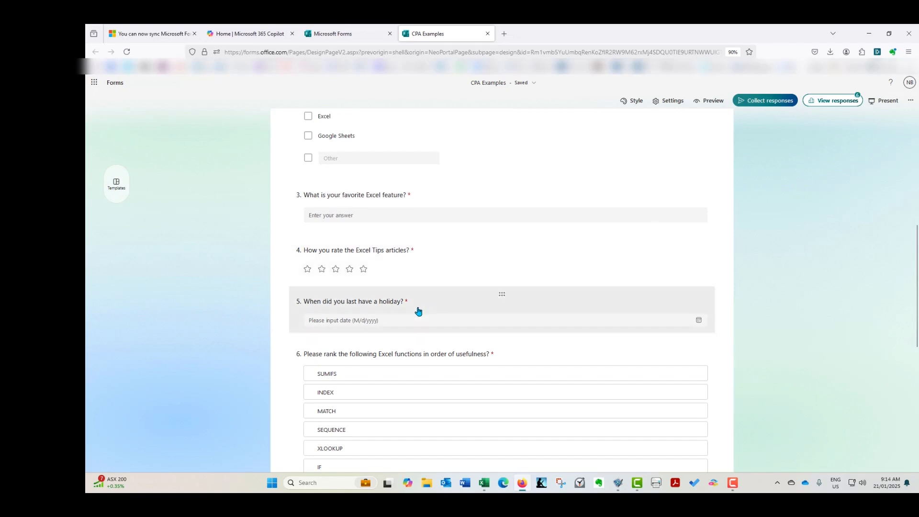
{"action": "scroll", "coordinate": [418, 311], "scroll_direction": "down", "scroll_amount": 3}
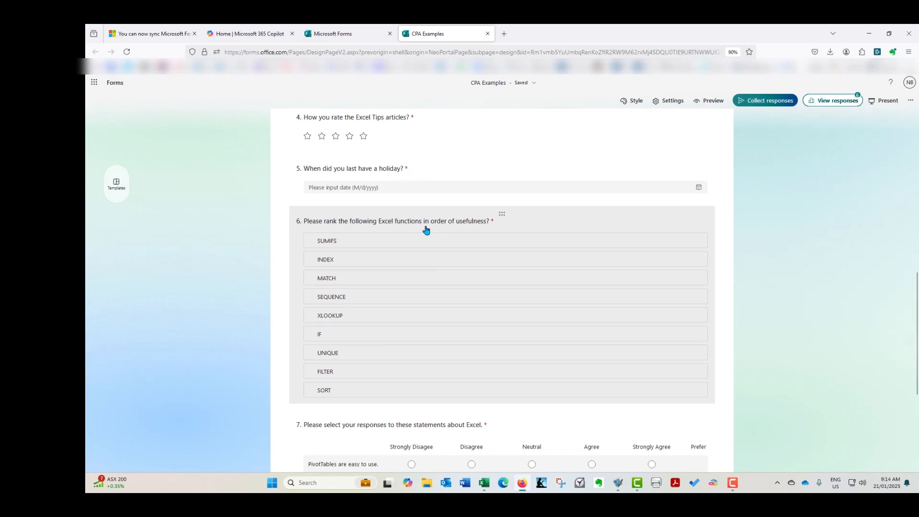
{"action": "scroll", "coordinate": [426, 230], "scroll_direction": "down", "scroll_amount": 4}
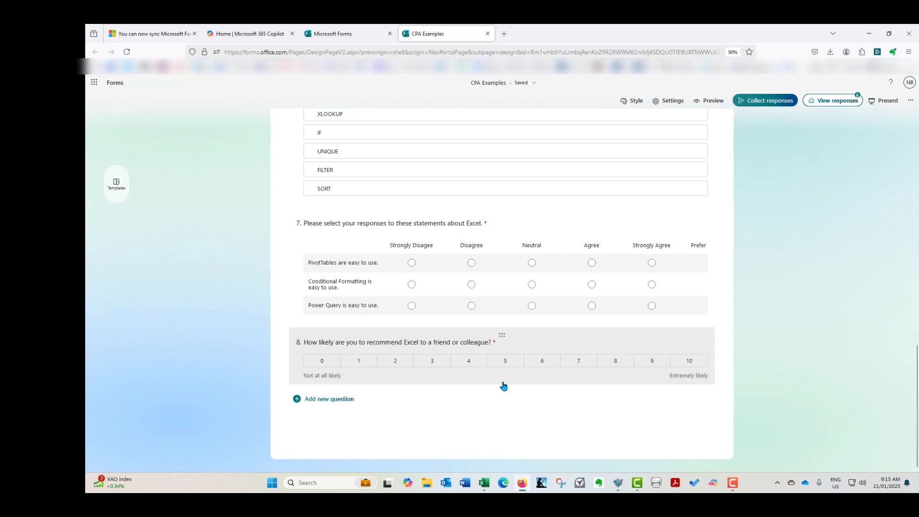
{"action": "scroll", "coordinate": [504, 386], "scroll_direction": "up", "scroll_amount": 4}
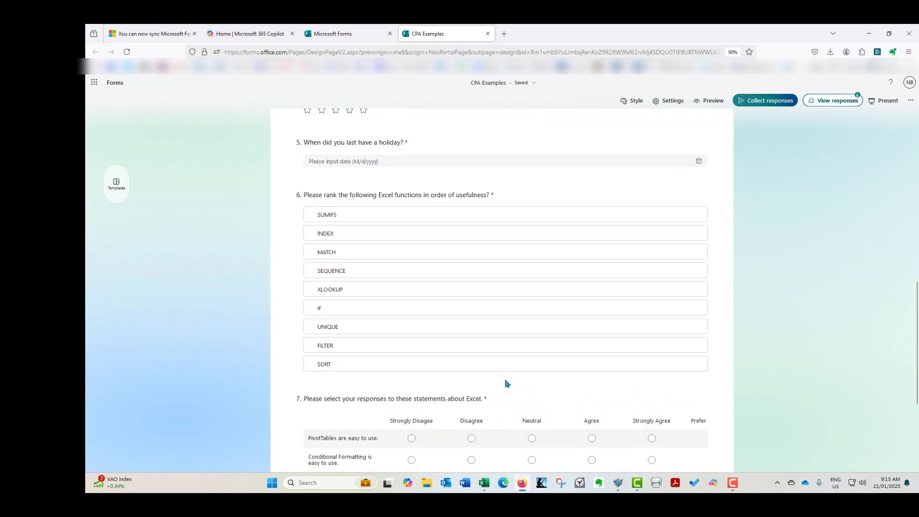
{"action": "scroll", "coordinate": [505, 384], "scroll_direction": "up", "scroll_amount": 10}
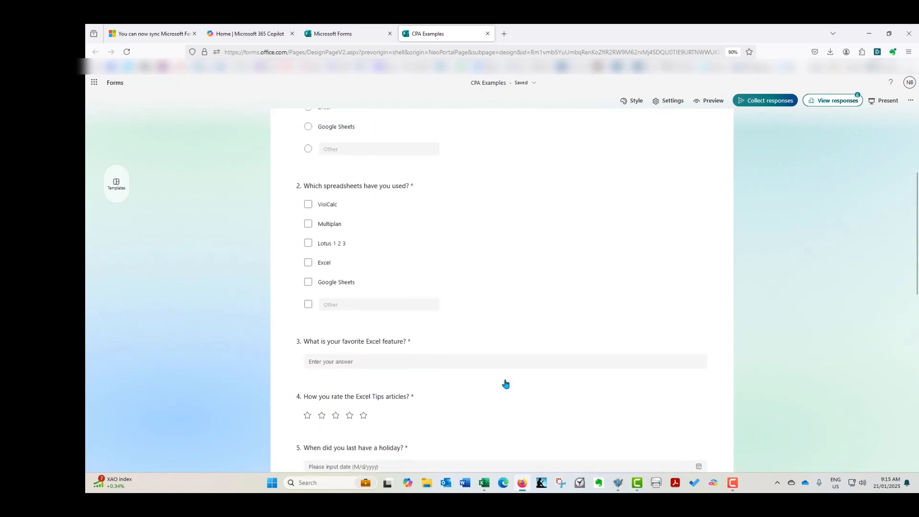
{"action": "scroll", "coordinate": [506, 384], "scroll_direction": "up", "scroll_amount": 2}
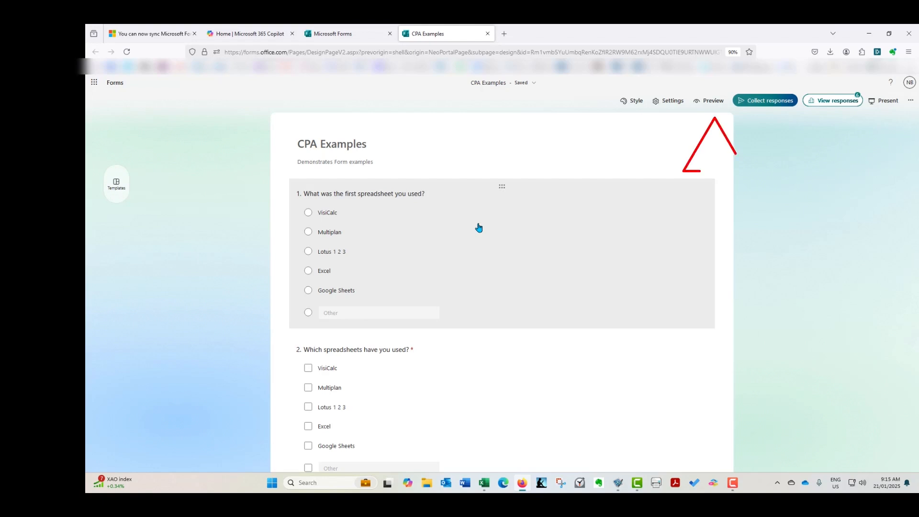
- Preview the CPA Examples form as a respondent sees it, review all its questions, and return to the form editor
{"action": "left_click", "coordinate": [712, 104]}
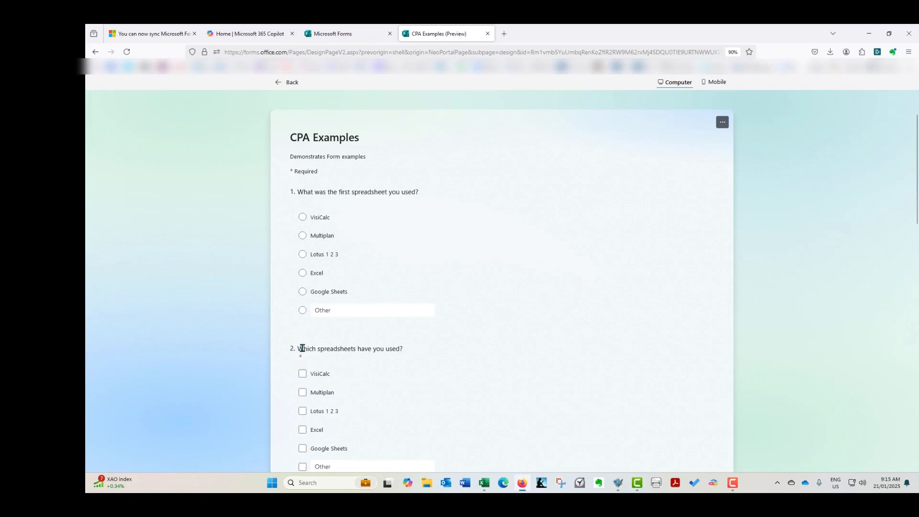
{"action": "scroll", "coordinate": [397, 285], "scroll_direction": "down", "scroll_amount": 5}
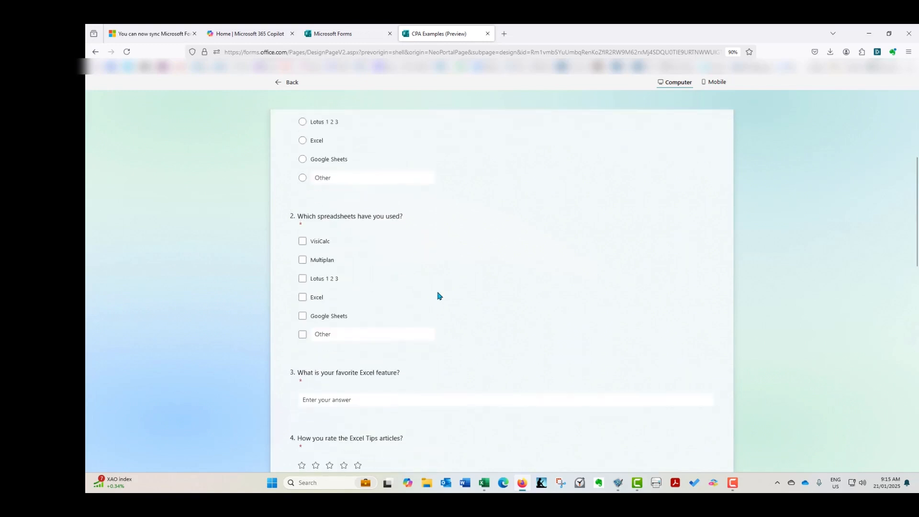
{"action": "scroll", "coordinate": [383, 309], "scroll_direction": "down", "scroll_amount": 2}
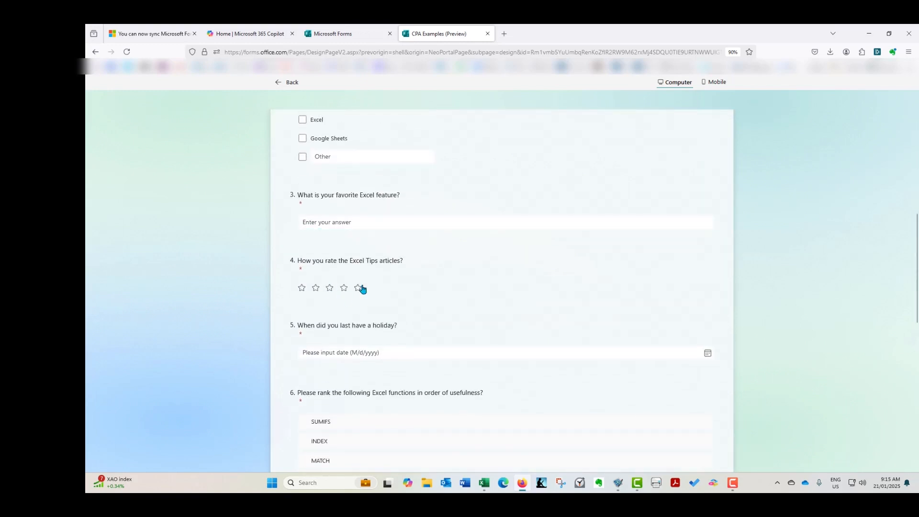
{"action": "scroll", "coordinate": [476, 290], "scroll_direction": "down", "scroll_amount": 4}
{"action": "scroll", "coordinate": [476, 290], "scroll_direction": "down", "scroll_amount": 6}
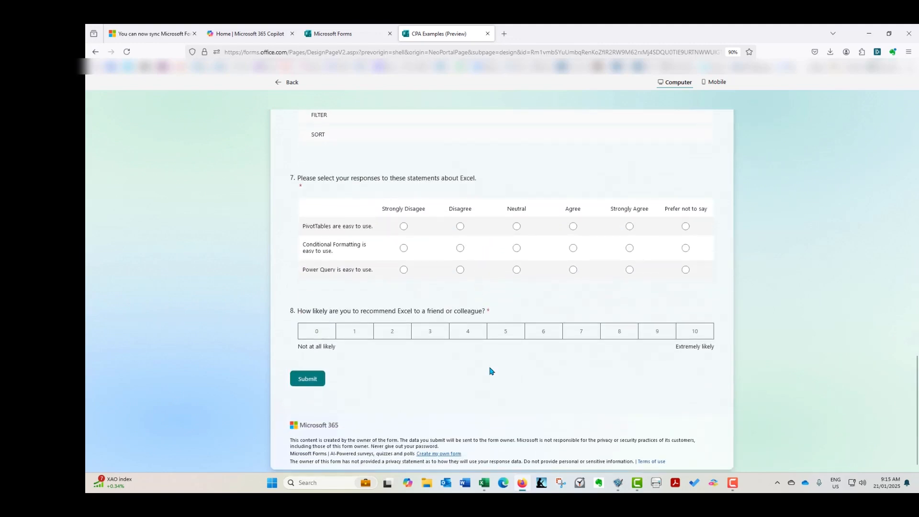
{"action": "scroll", "coordinate": [508, 383], "scroll_direction": "up", "scroll_amount": 5}
{"action": "scroll", "coordinate": [508, 383], "scroll_direction": "up", "scroll_amount": 10}
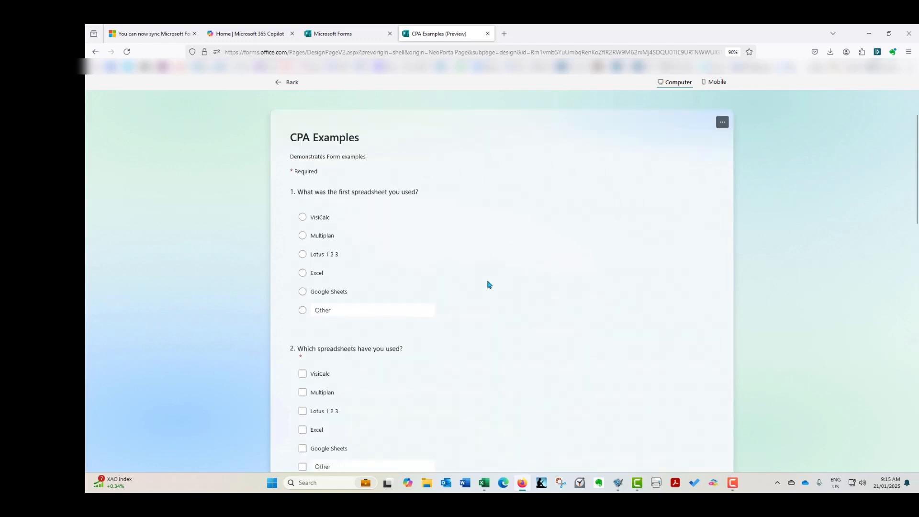
{"action": "left_click", "coordinate": [290, 83]}
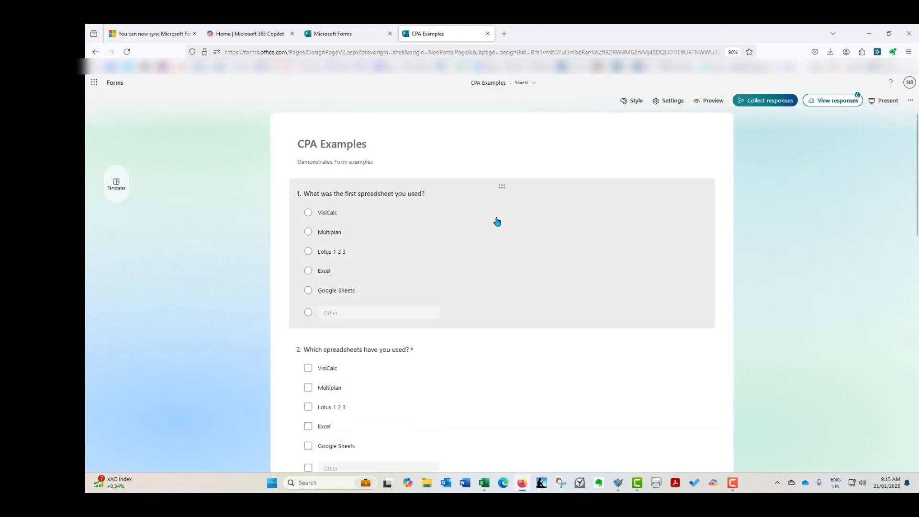
- Create a new blank form in Microsoft Forms, titled "CPA Examples" with the description "demo", and dismiss the featured templates
{"action": "left_click", "coordinate": [94, 83]}
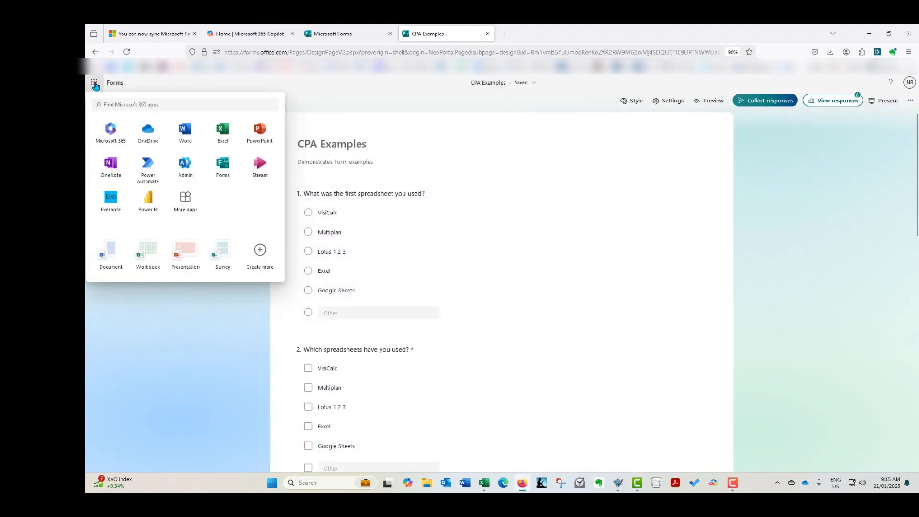
{"action": "left_click", "coordinate": [221, 173]}
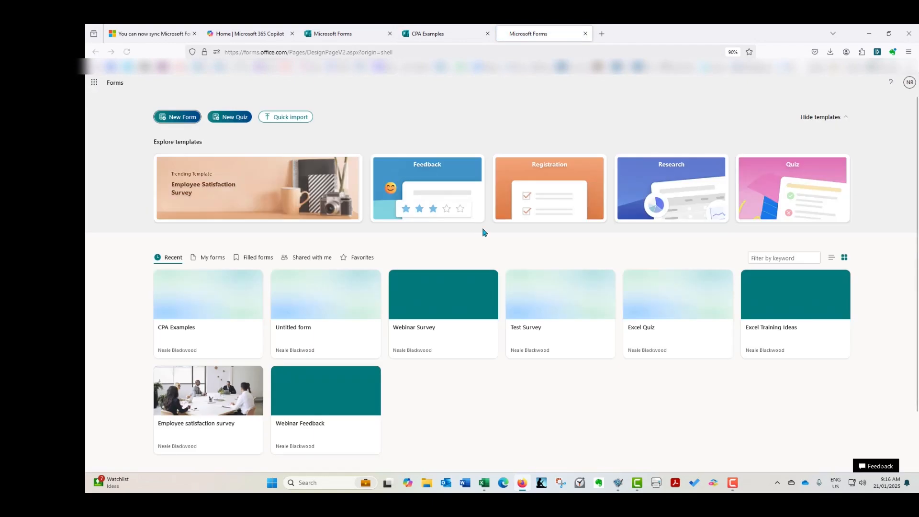
{"action": "left_click", "coordinate": [432, 184]}
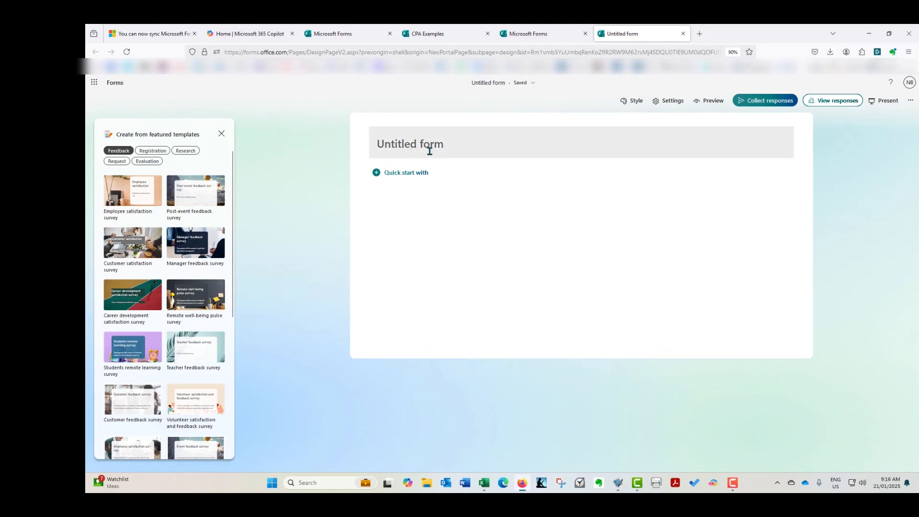
{"action": "left_click", "coordinate": [222, 135]}
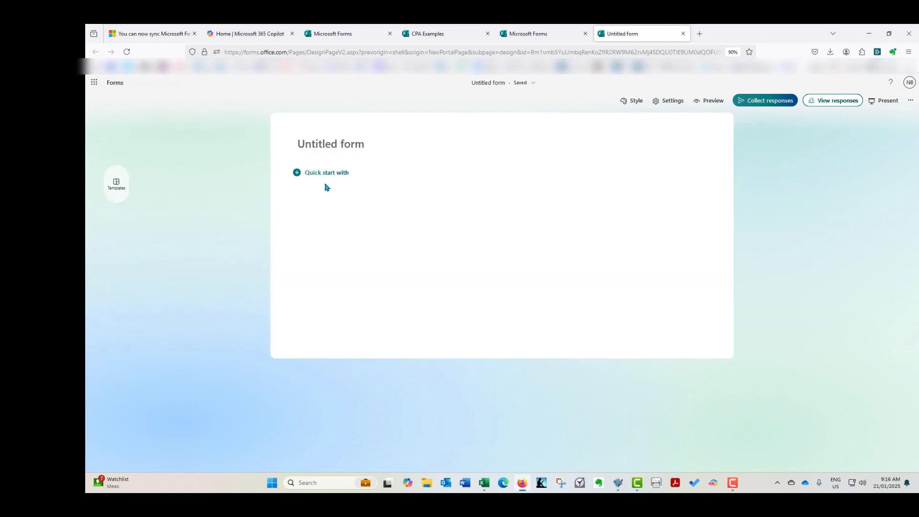
{"action": "left_click", "coordinate": [340, 144]}
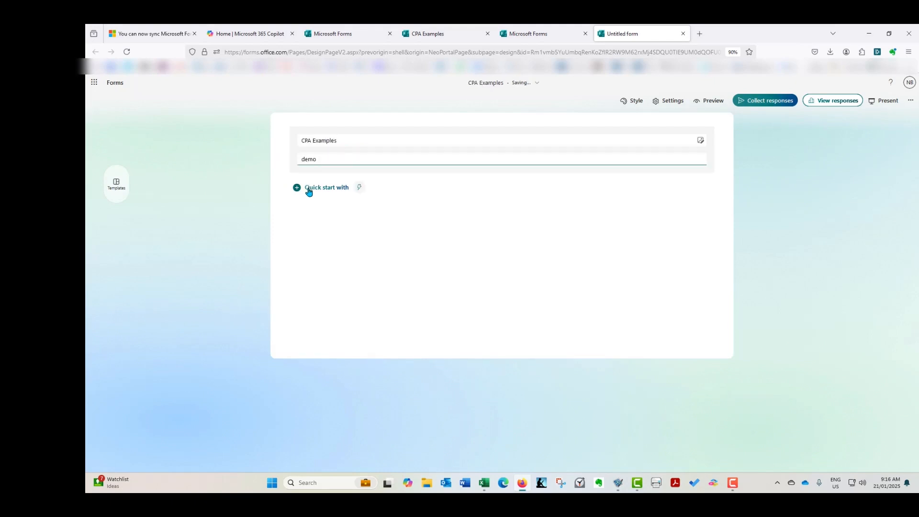
- Add a Choice question to the form with the text "What was the first Spreadsheet you used?"
{"action": "left_click", "coordinate": [306, 188]}
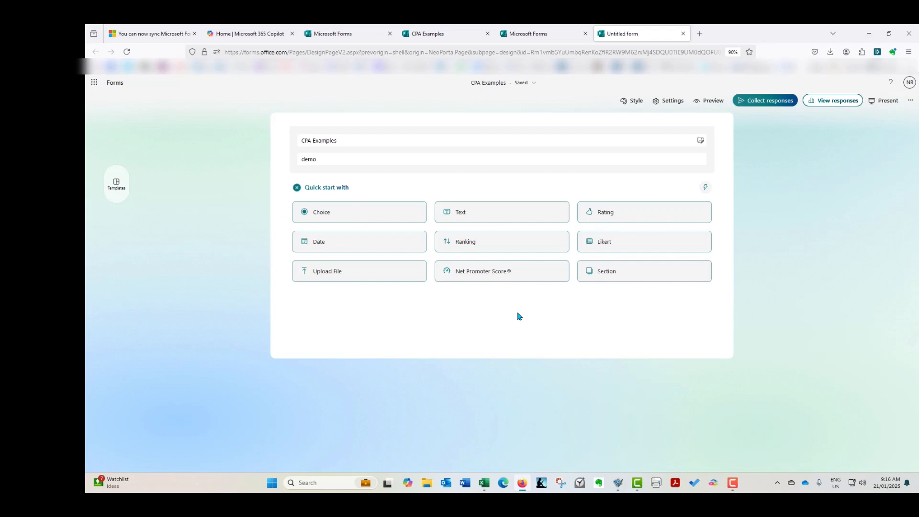
{"action": "left_click", "coordinate": [338, 215]}
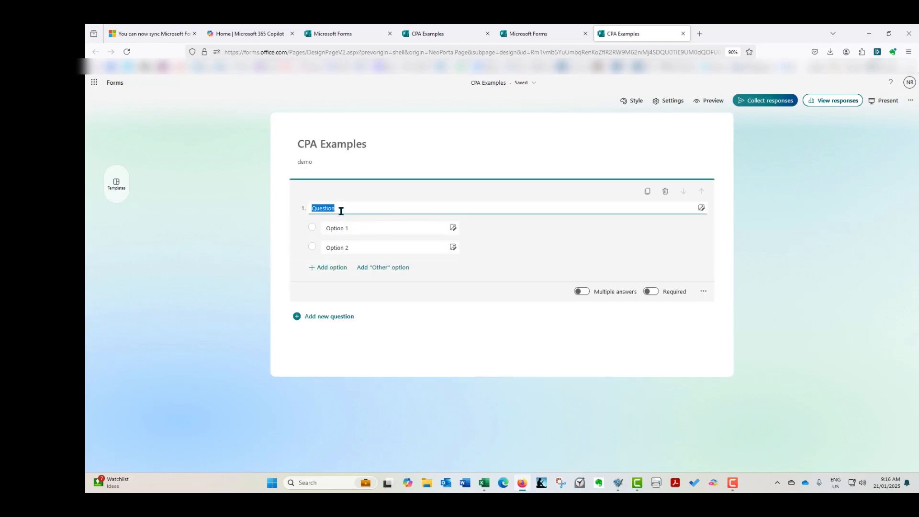
{"action": "type", "text": "What was the first Spreadsheet you used?"}
- Name the question's first two answer options VisiCalc and Multiplan, and add a third option
{"action": "left_click", "coordinate": [364, 225]}
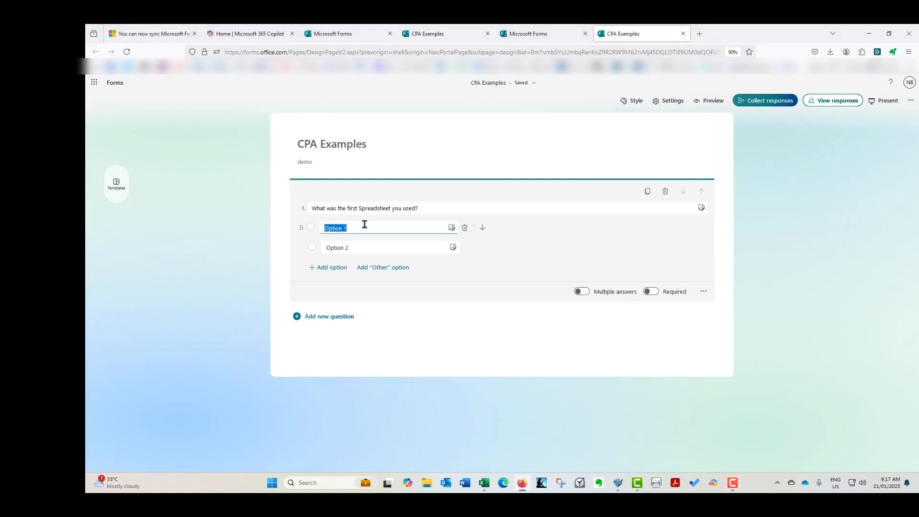
{"action": "type", "text": "VisiCalc"}
{"action": "left_click", "coordinate": [362, 247]}
{"action": "type", "text": "Multiplan"}
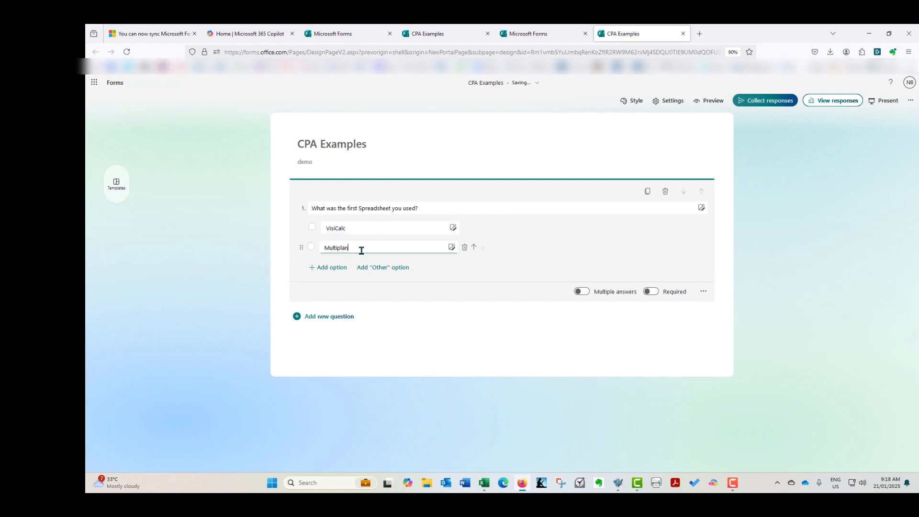
{"action": "left_click", "coordinate": [338, 268]}
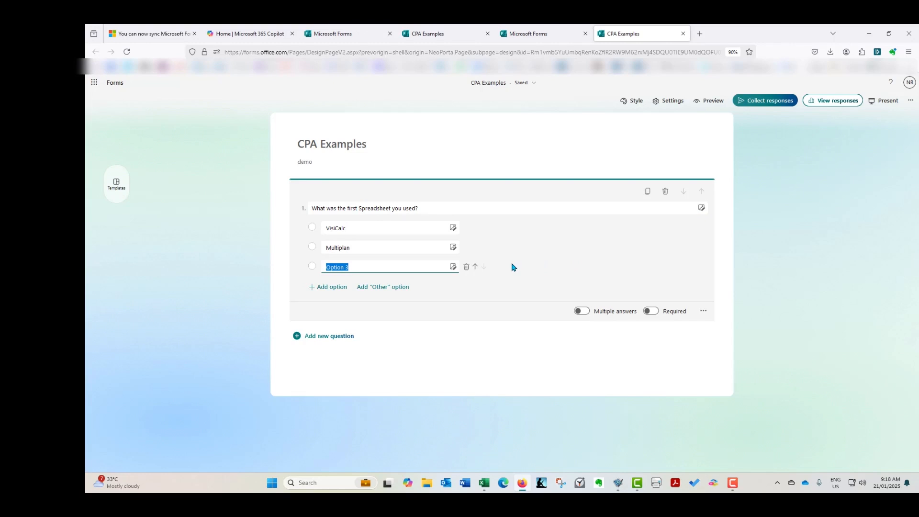
- Try out the question's Multiple answers and Required settings, turning each one on and back off
{"action": "left_click", "coordinate": [585, 312]}
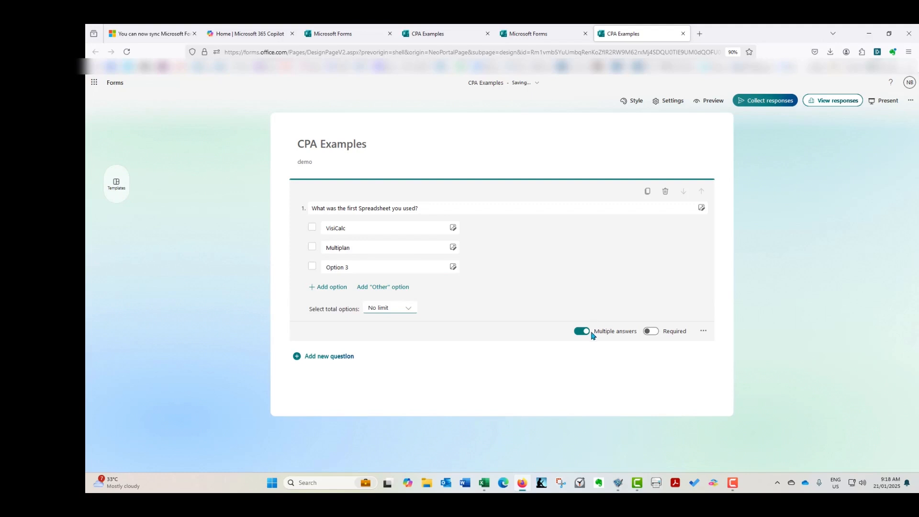
{"action": "left_click", "coordinate": [586, 332]}
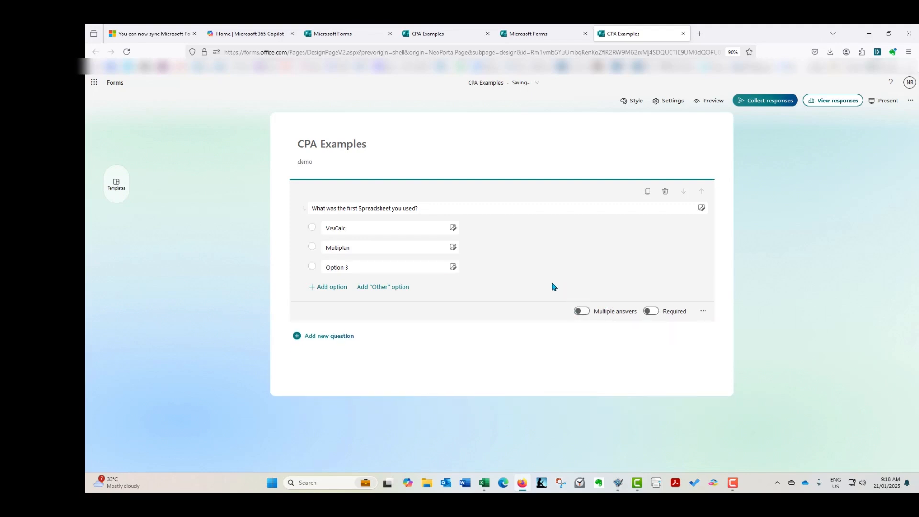
{"action": "left_click", "coordinate": [655, 313]}
{"action": "left_click", "coordinate": [650, 312]}
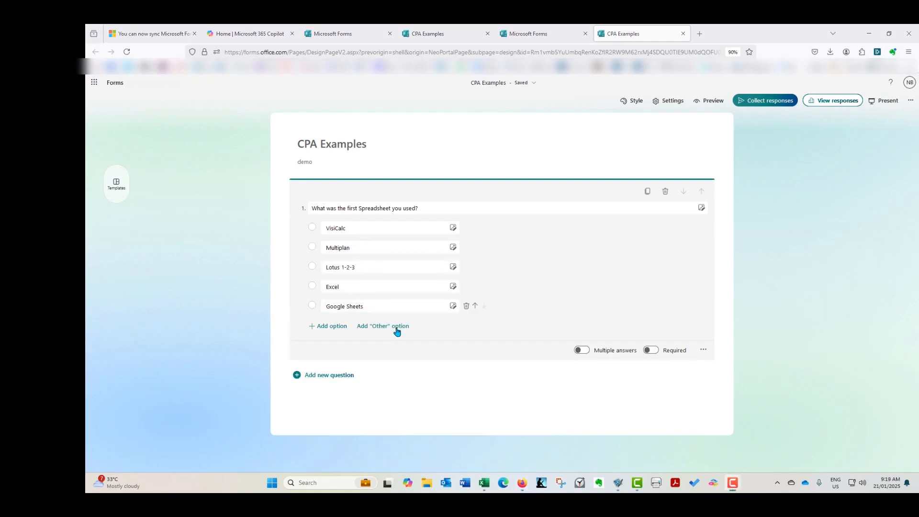
- Add an "Other" option to the first-spreadsheet question and duplicate the whole question
{"action": "left_click", "coordinate": [378, 328]}
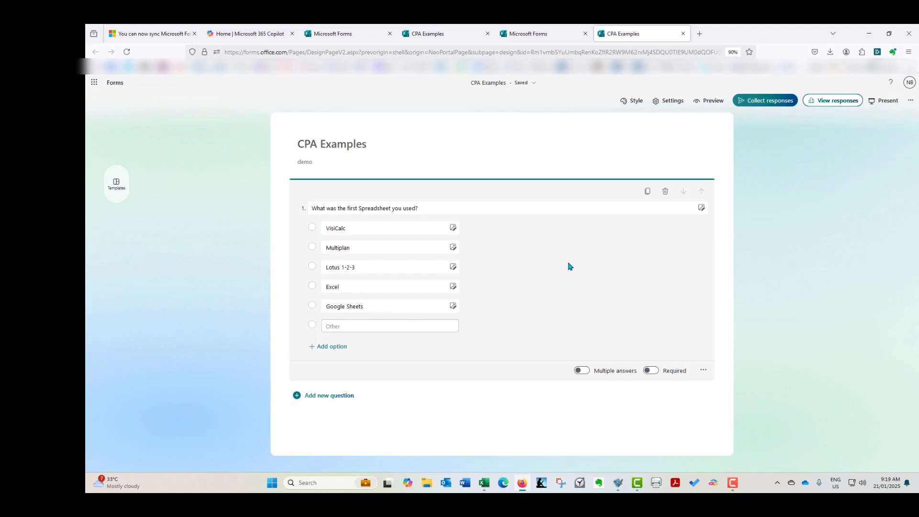
{"action": "left_click", "coordinate": [647, 193]}
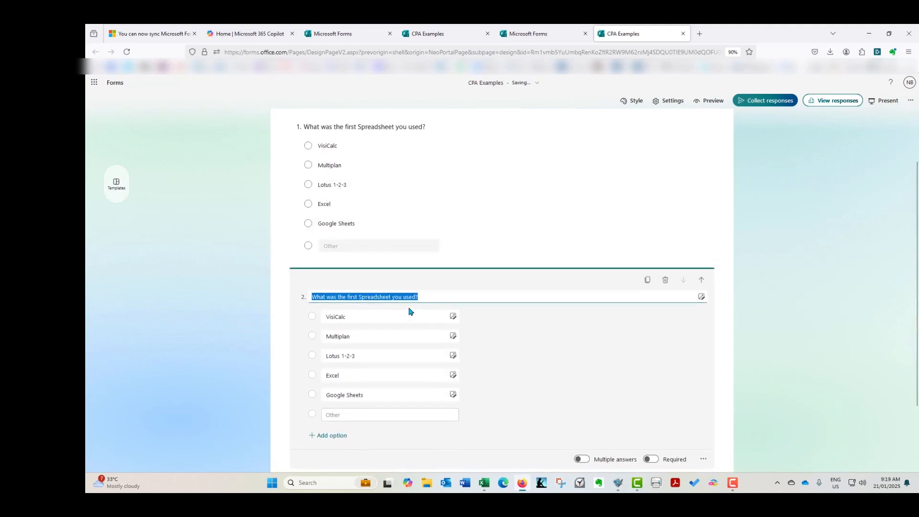
- Reword the duplicated question as "What Spreadsheets have you used?"
{"action": "left_click", "coordinate": [328, 296]}
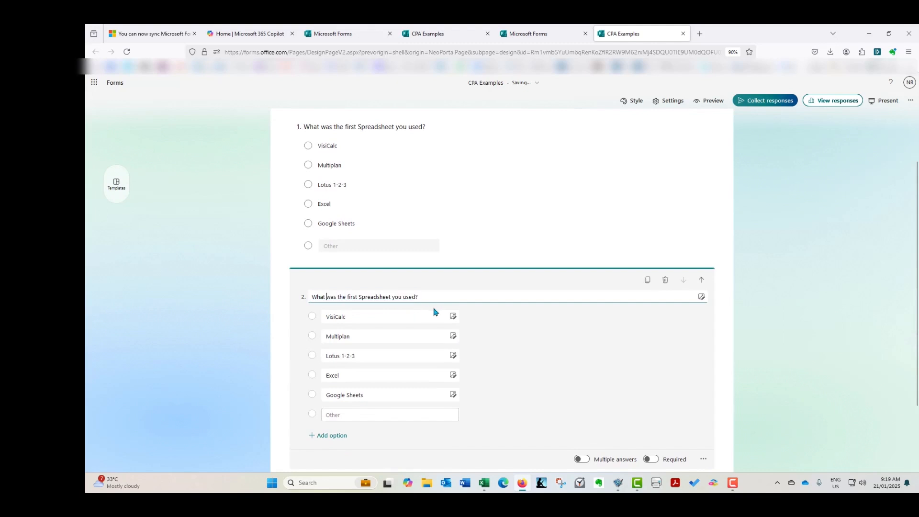
{"action": "key", "text": "ctrl+Delete"}
{"action": "key", "text": "ctrl+Delete"}
{"action": "key", "text": "ctrl+Delete"}
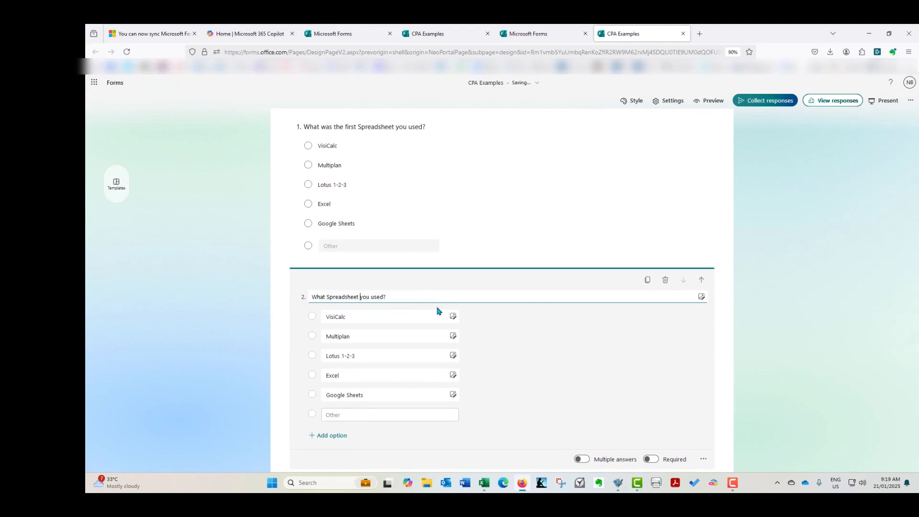
{"action": "type", "text": "s have"}
{"action": "key", "text": "BackSpace"}
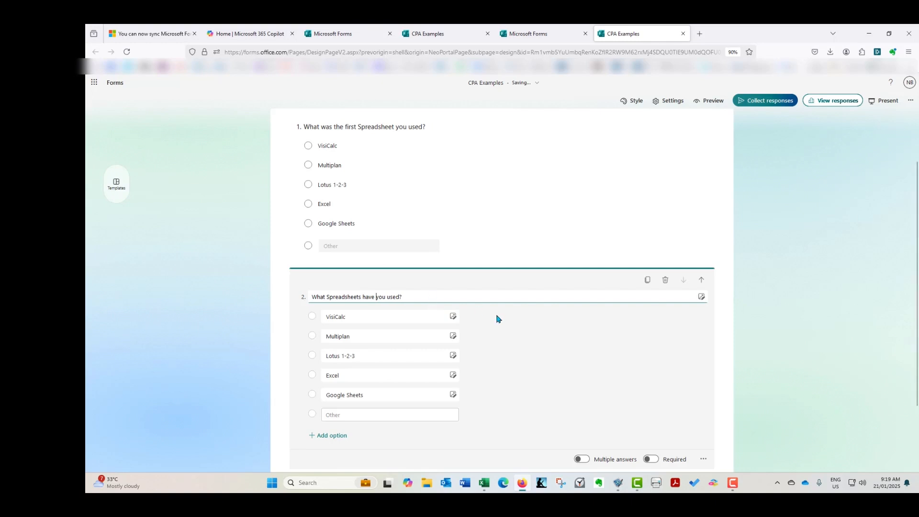
- Allow multiple answers on the "What Spreadsheets have you used?" question and require the total selected options to be Equal to 2
{"action": "scroll", "coordinate": [495, 322], "scroll_direction": "down", "scroll_amount": 1}
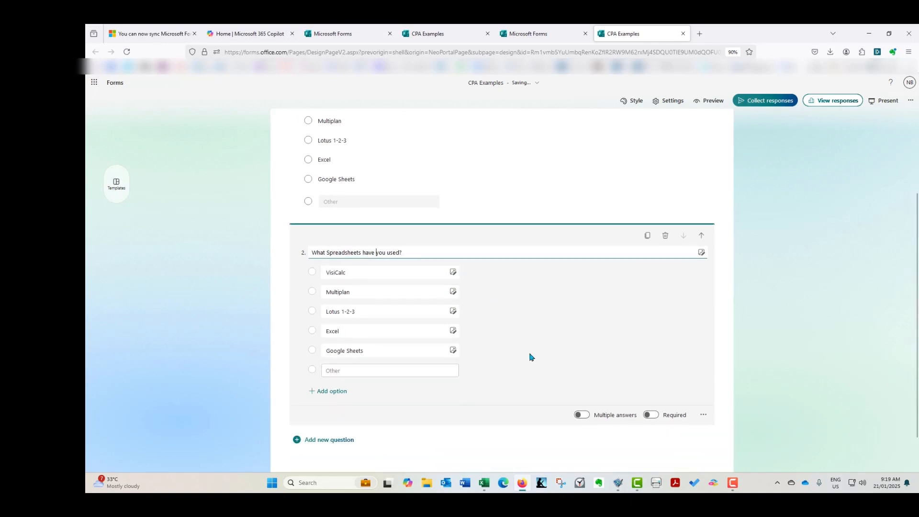
{"action": "left_click", "coordinate": [584, 415]}
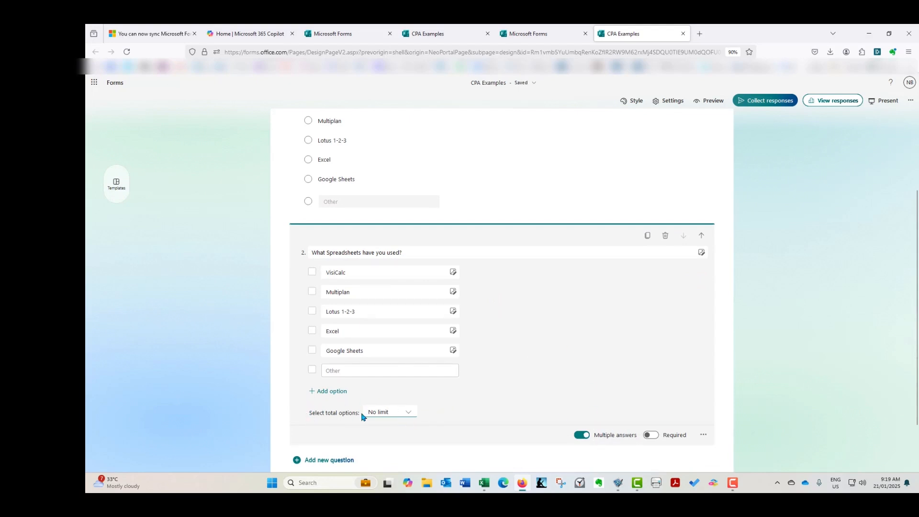
{"action": "left_click", "coordinate": [408, 413]}
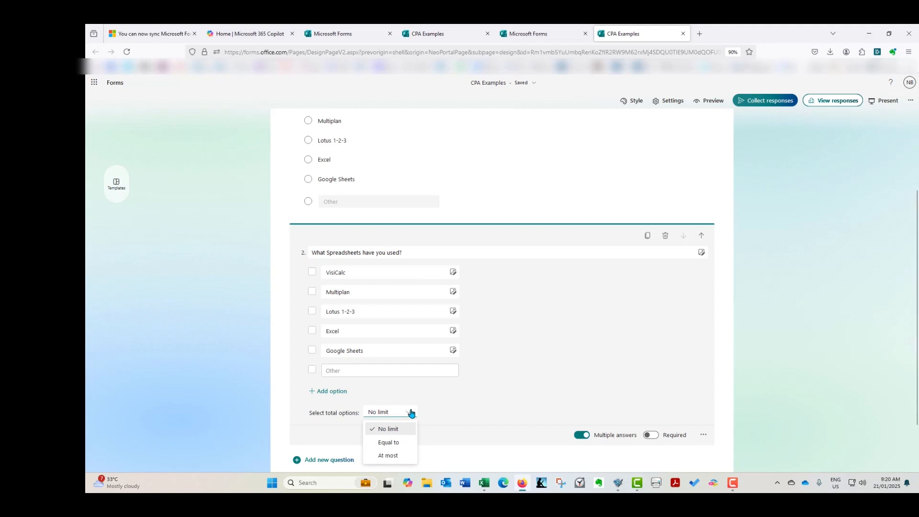
{"action": "left_click", "coordinate": [394, 441]}
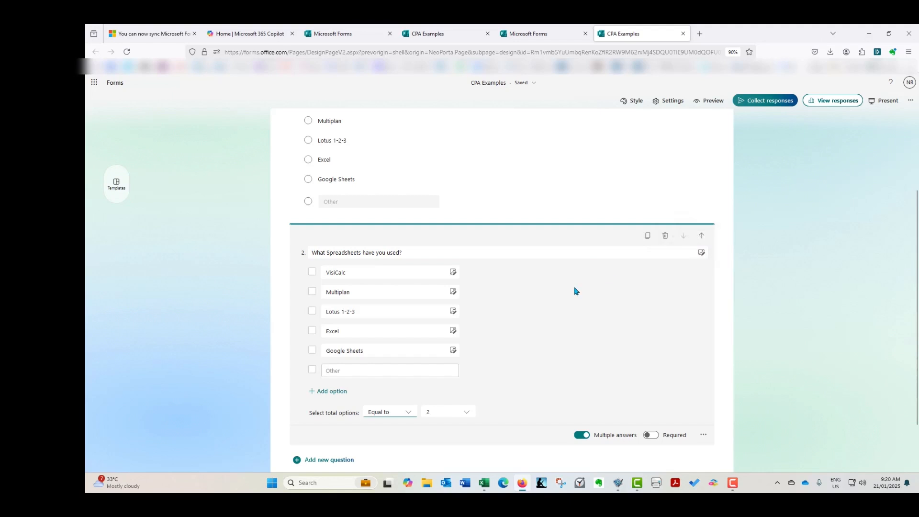
- Add a Text question at the end of the form and try its Long answer setting, turning it on and back off
{"action": "scroll", "coordinate": [576, 290], "scroll_direction": "down", "scroll_amount": 1}
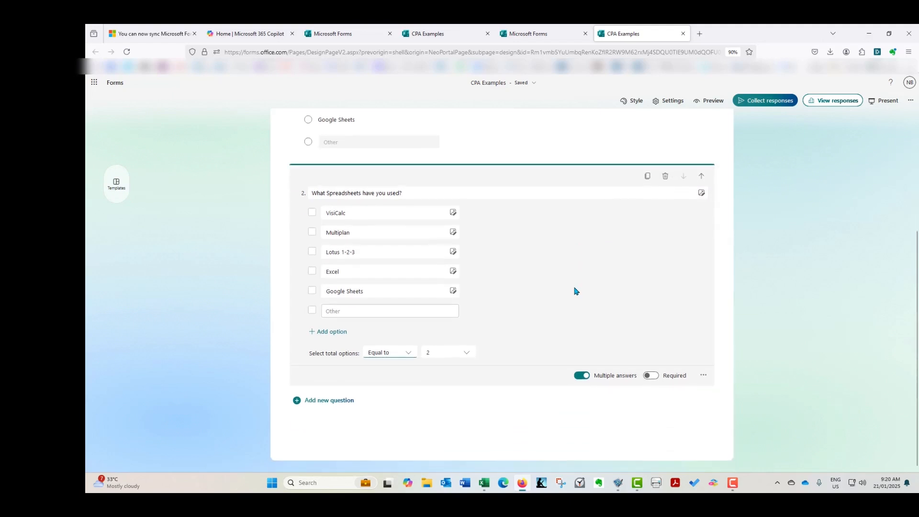
{"action": "left_click", "coordinate": [341, 400]}
{"action": "scroll", "coordinate": [479, 311], "scroll_direction": "down", "scroll_amount": 2}
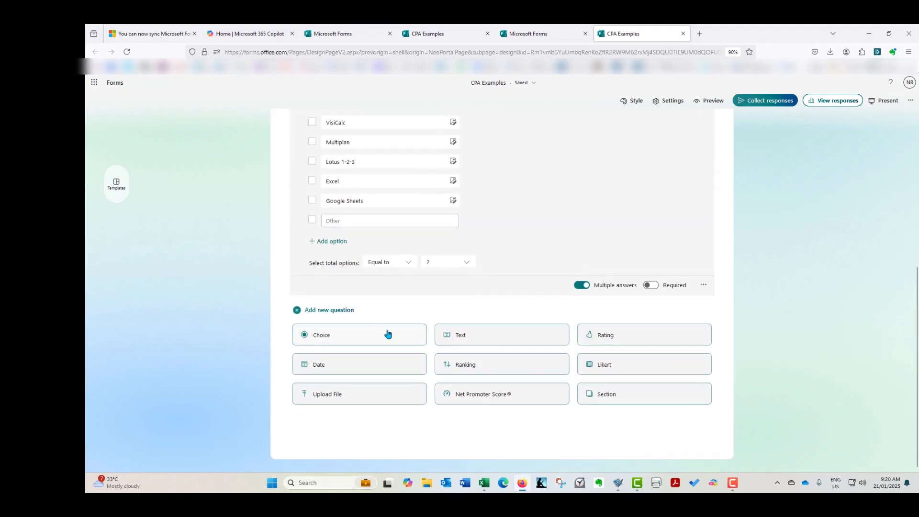
{"action": "left_click", "coordinate": [493, 337]}
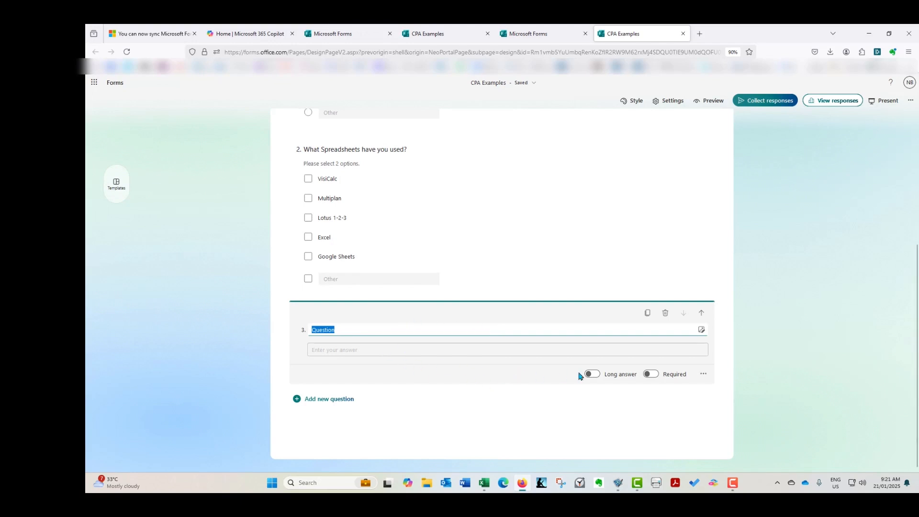
{"action": "left_click", "coordinate": [596, 374]}
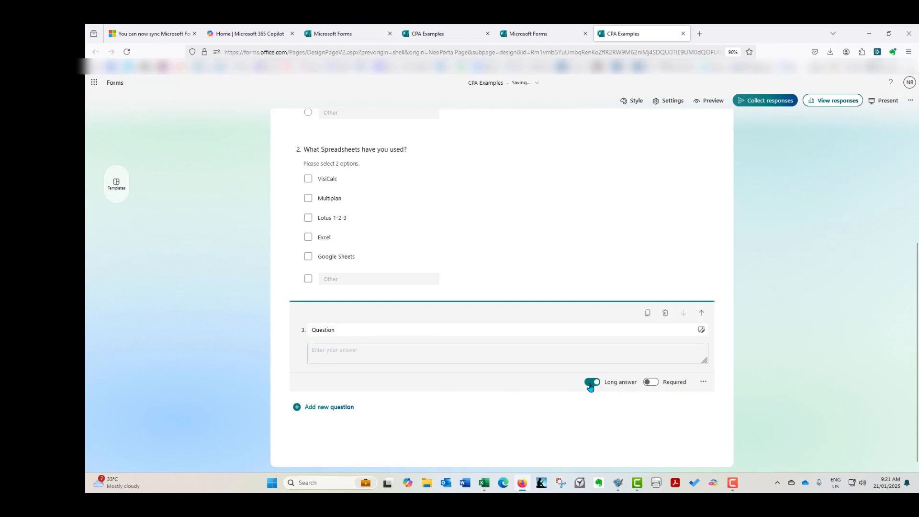
{"action": "left_click", "coordinate": [591, 383]}
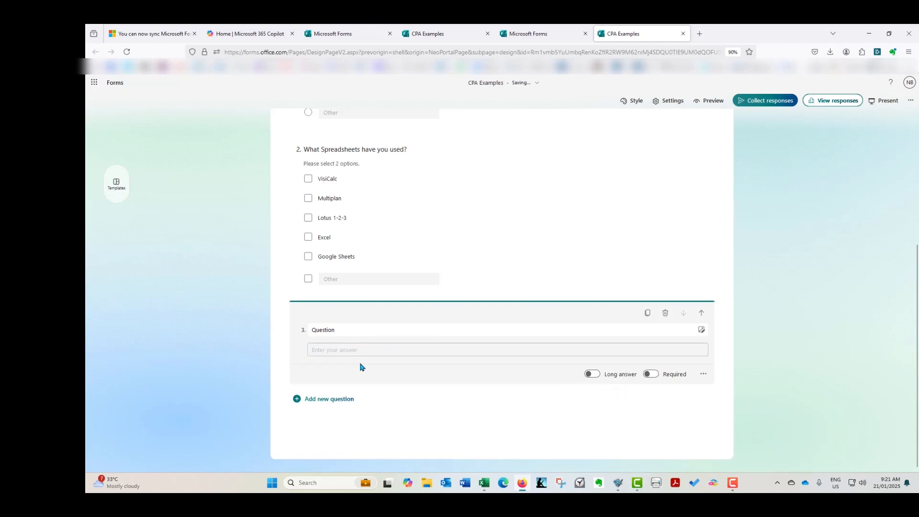
- Word the text question as "What is your favorite Excel feature?" and make it required
{"action": "left_click", "coordinate": [390, 329]}
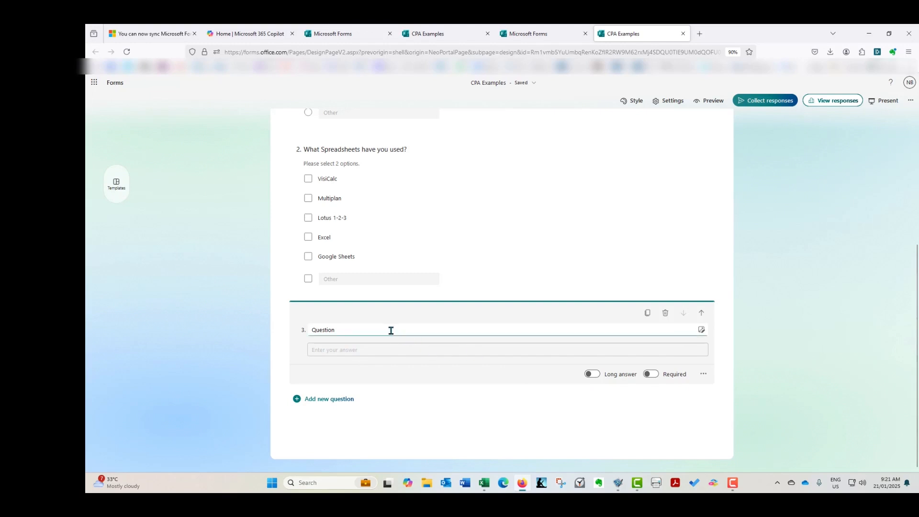
{"action": "type", "text": "What is your favorite Excel feature?"}
{"action": "left_click", "coordinate": [651, 374]}
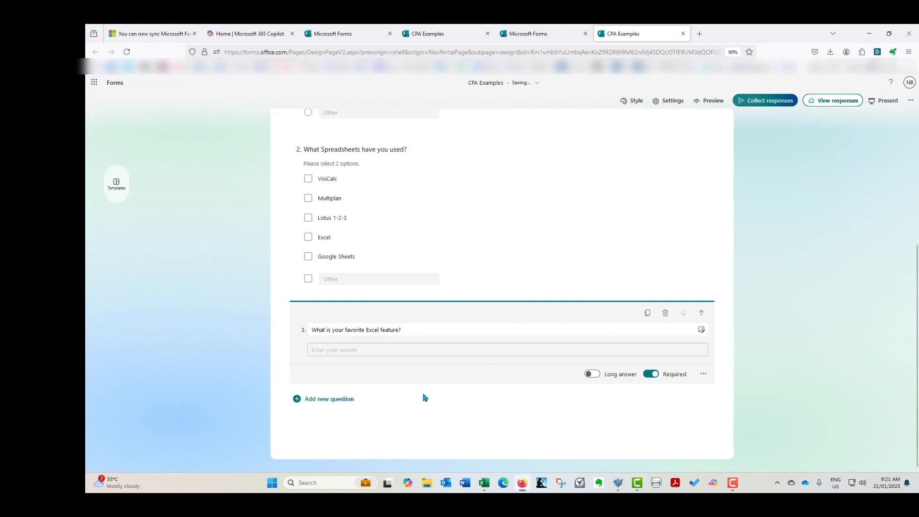
- Add a Rating question with the text "How would you rate the Excel Tips articles?"
{"action": "left_click", "coordinate": [338, 400]}
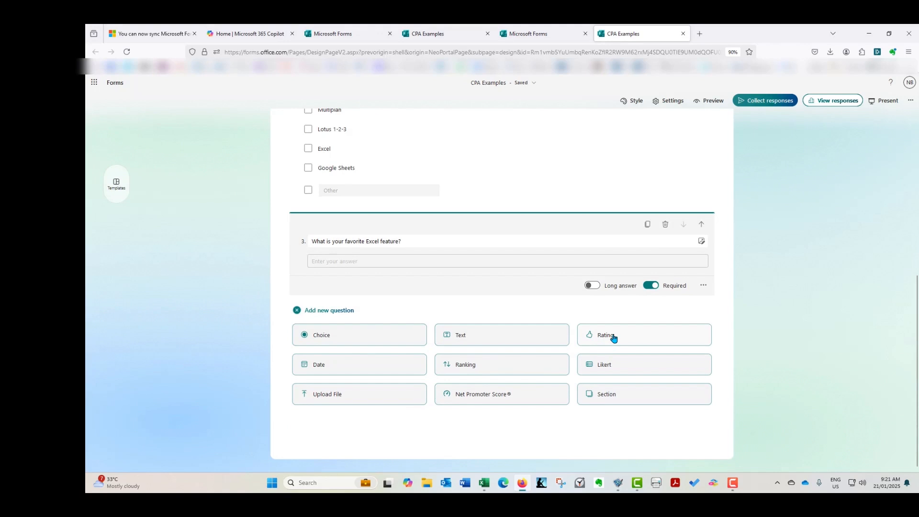
{"action": "left_click", "coordinate": [614, 337]}
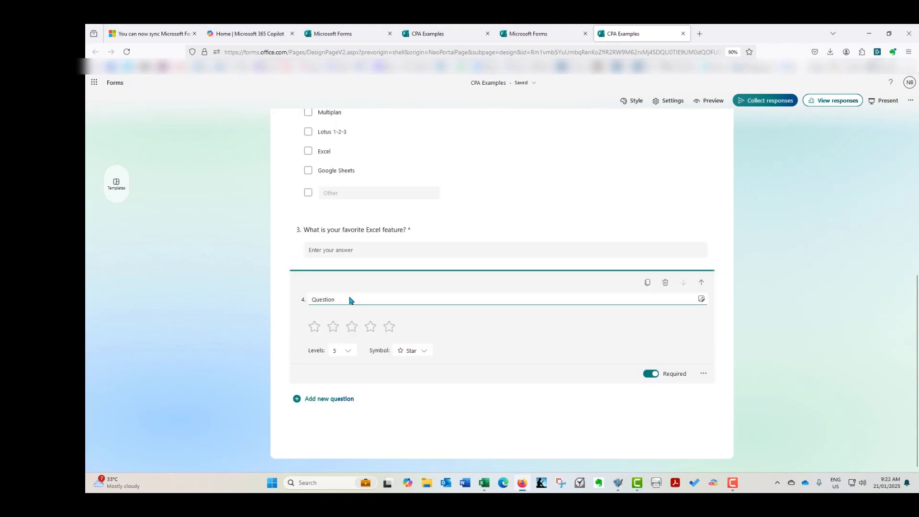
{"action": "type", "text": "How would you rate the Excel Tips articles?"}
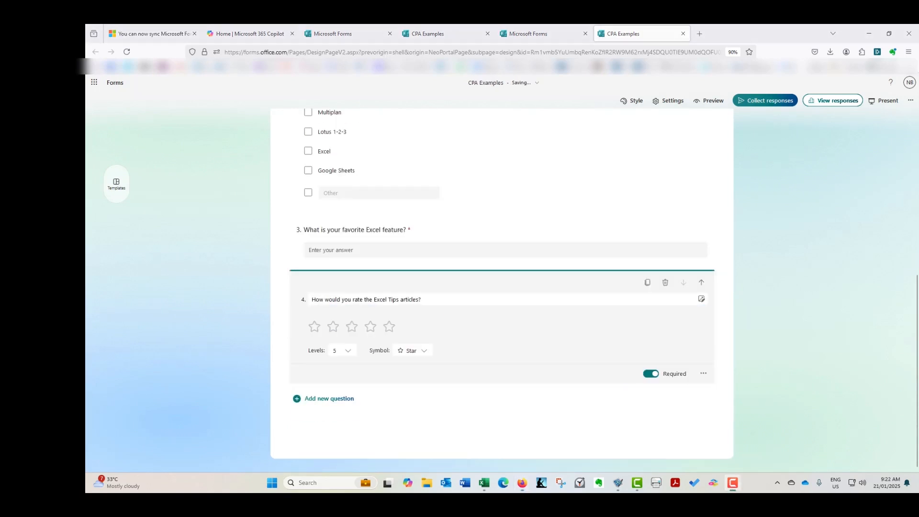
- Examine the rating question's available levels and symbols, keeping 5 levels and the Star symbol
{"action": "left_click", "coordinate": [349, 352]}
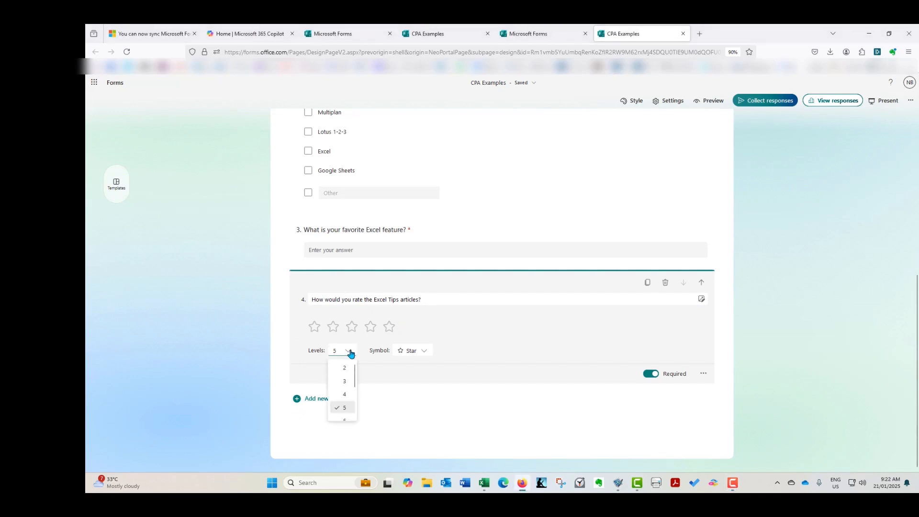
{"action": "mouse_move", "coordinate": [353, 372]}
{"action": "left_mouse_down"}
{"action": "mouse_move", "coordinate": [355, 407]}
{"action": "mouse_move", "coordinate": [354, 386]}
{"action": "left_mouse_up"}
{"action": "left_click", "coordinate": [431, 351]}
{"action": "left_click", "coordinate": [427, 352]}
{"action": "mouse_move", "coordinate": [430, 378]}
{"action": "left_mouse_down"}
{"action": "mouse_move", "coordinate": [428, 411]}
{"action": "mouse_move", "coordinate": [430, 369]}
{"action": "left_mouse_up"}
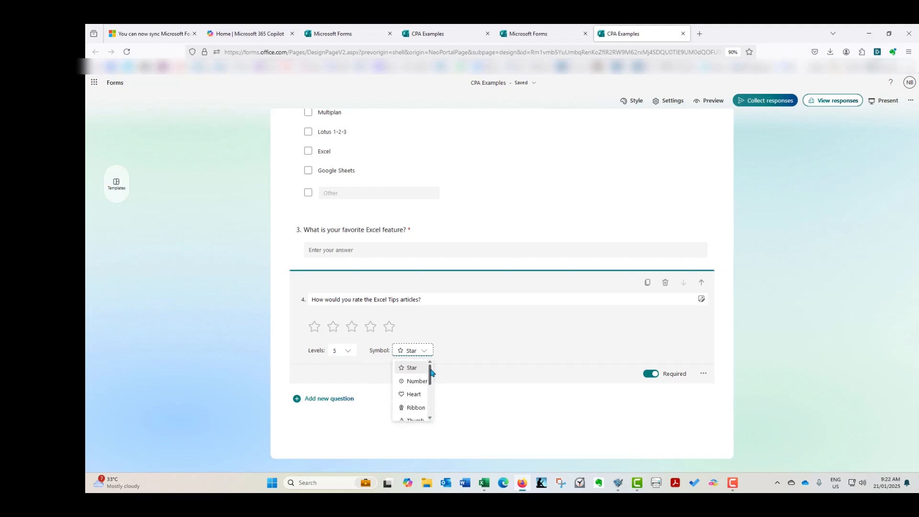
{"action": "left_click", "coordinate": [416, 370]}
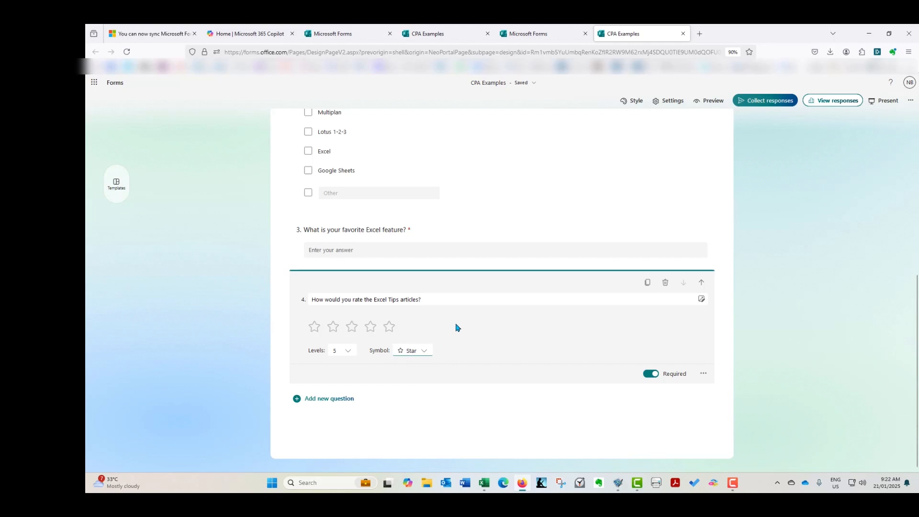
- Compare the additional settings offered for the rating question, the multiple-answer question and the first choice question
{"action": "left_click", "coordinate": [703, 374]}
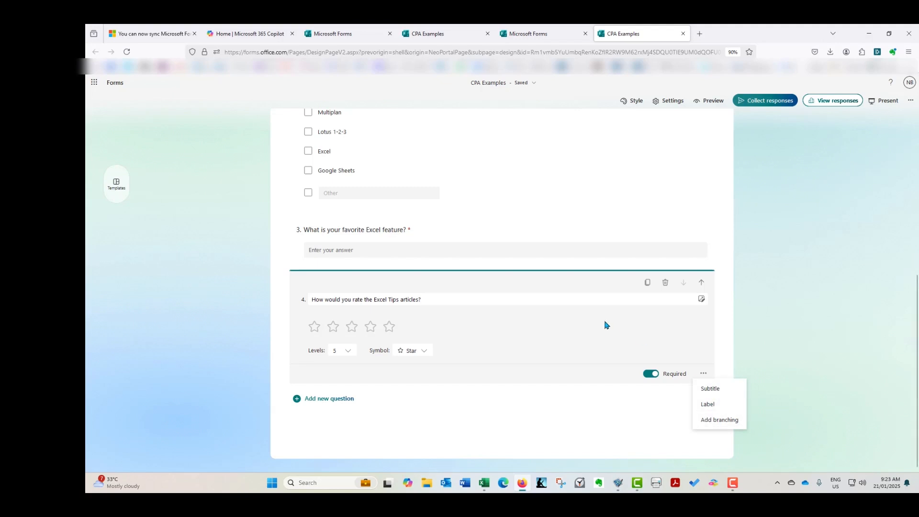
{"action": "scroll", "coordinate": [508, 238], "scroll_direction": "up", "scroll_amount": 3}
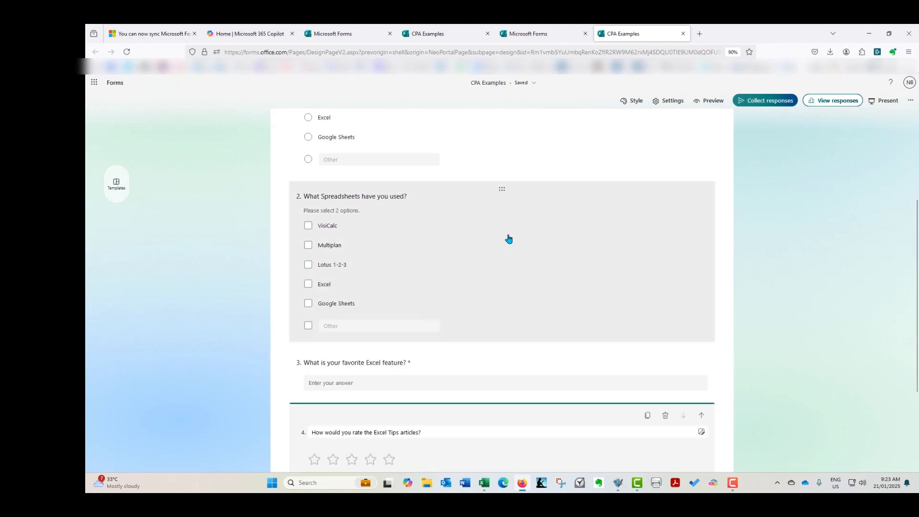
{"action": "left_click", "coordinate": [527, 215]}
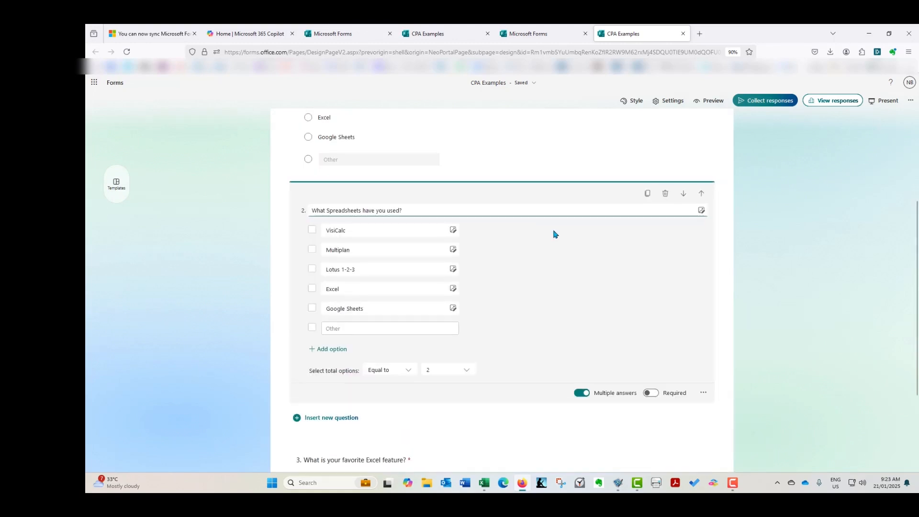
{"action": "left_click", "coordinate": [703, 392]}
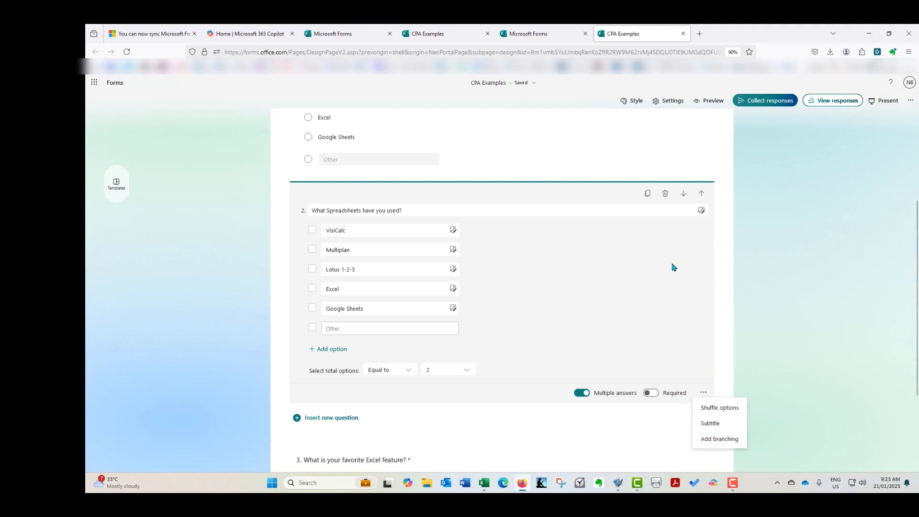
{"action": "scroll", "coordinate": [671, 267], "scroll_direction": "up", "scroll_amount": 3}
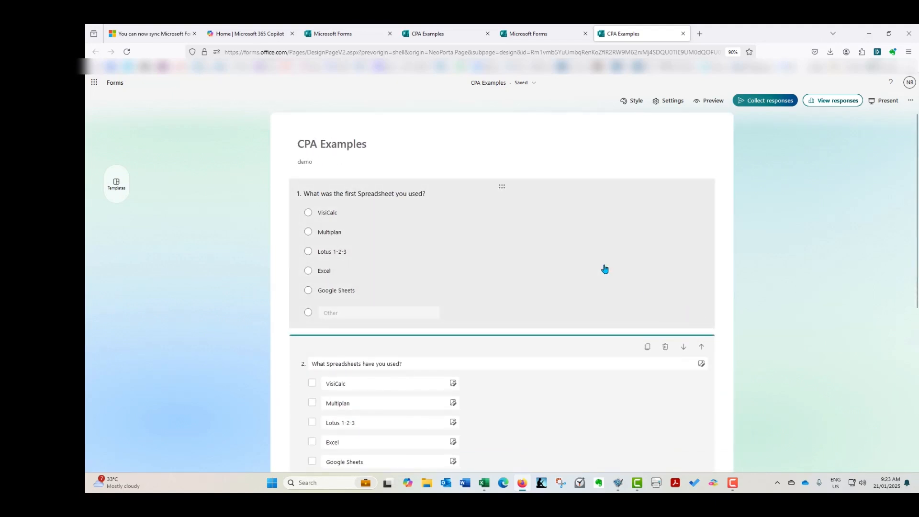
{"action": "left_click", "coordinate": [603, 267]}
{"action": "left_click", "coordinate": [703, 369]}
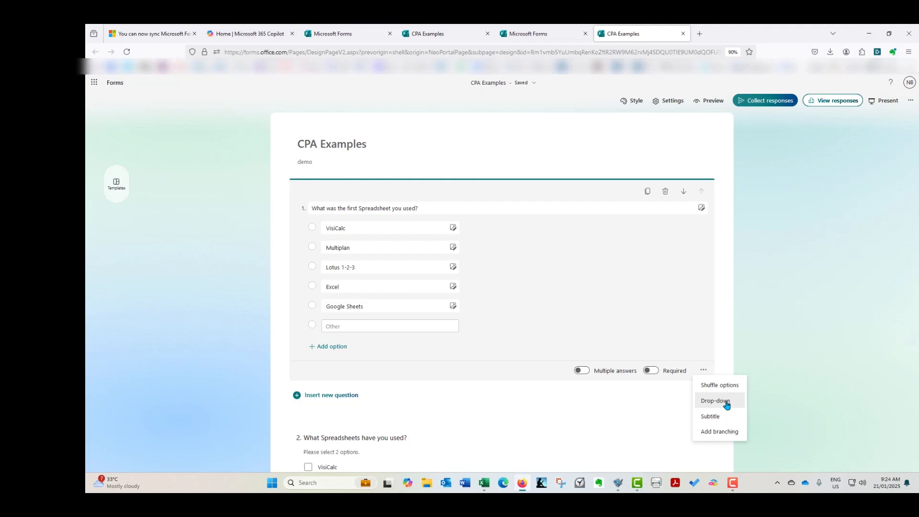
{"action": "left_click", "coordinate": [640, 298]}
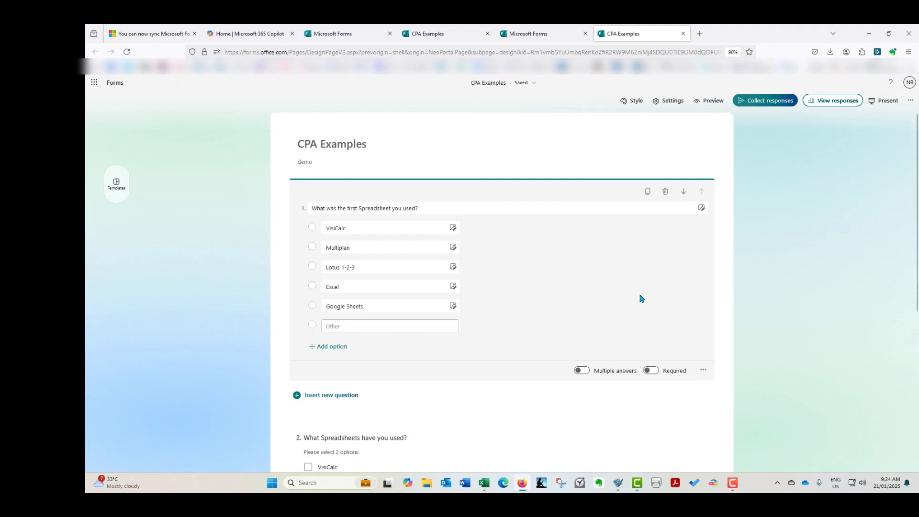
- Set the total selectable options of the "What Spreadsheets have you used?" question to No limit
{"action": "scroll", "coordinate": [605, 317], "scroll_direction": "down", "scroll_amount": 4}
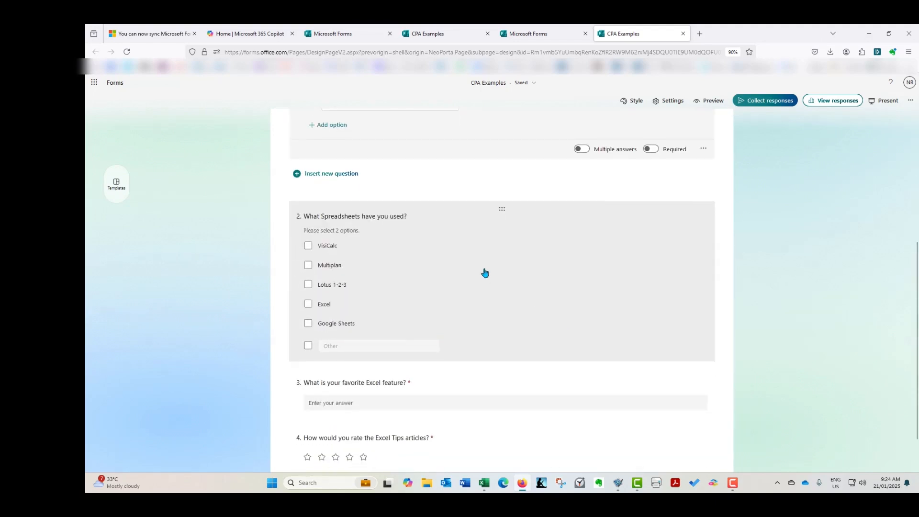
{"action": "left_click", "coordinate": [701, 360]}
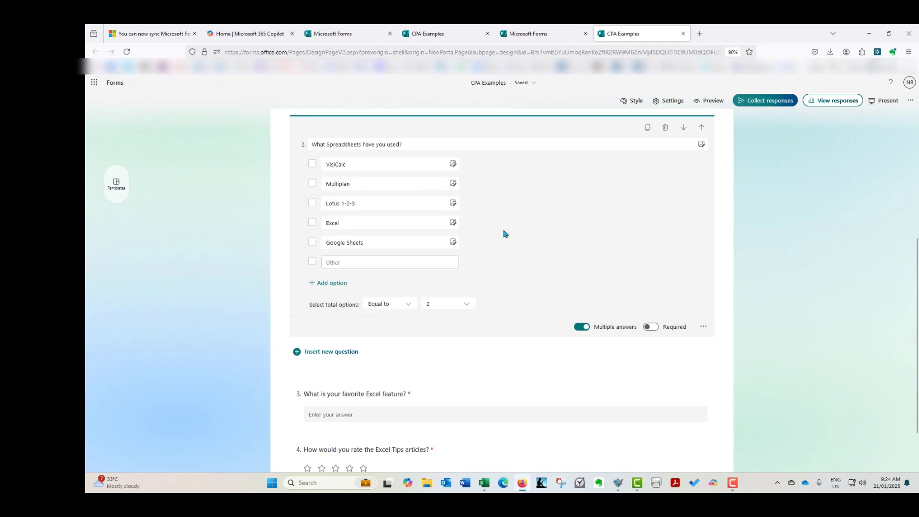
{"action": "left_click", "coordinate": [409, 303]}
{"action": "left_click", "coordinate": [401, 321]}
{"action": "scroll", "coordinate": [546, 268], "scroll_direction": "down", "scroll_amount": 2}
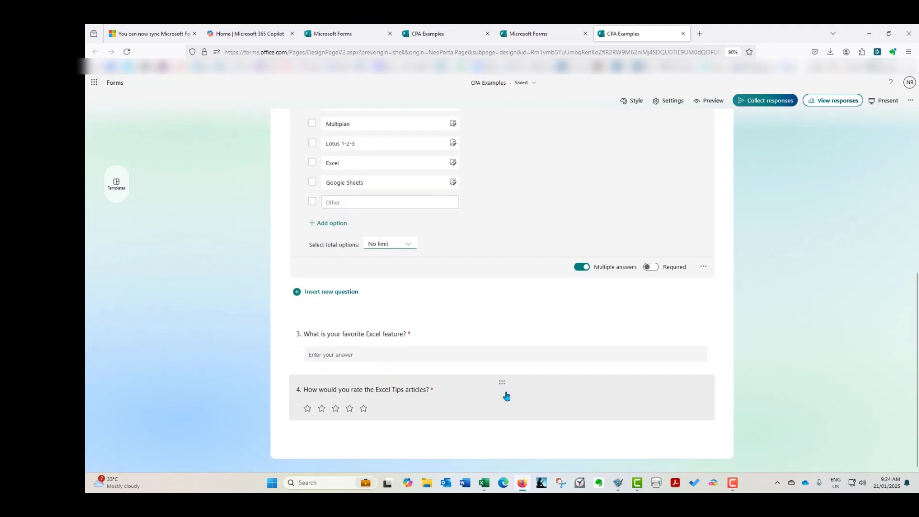
- Add a Date question after the Excel Tips rating question
{"action": "left_click", "coordinate": [499, 405]}
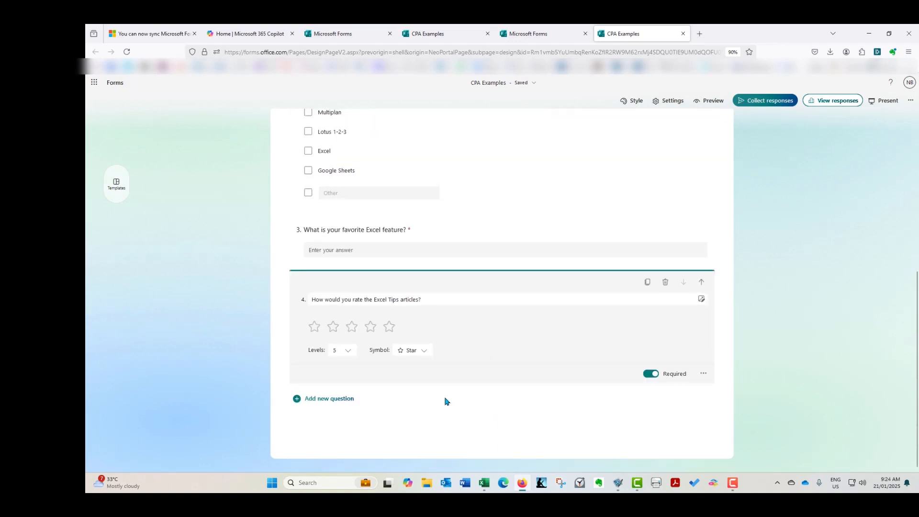
{"action": "left_click", "coordinate": [329, 399]}
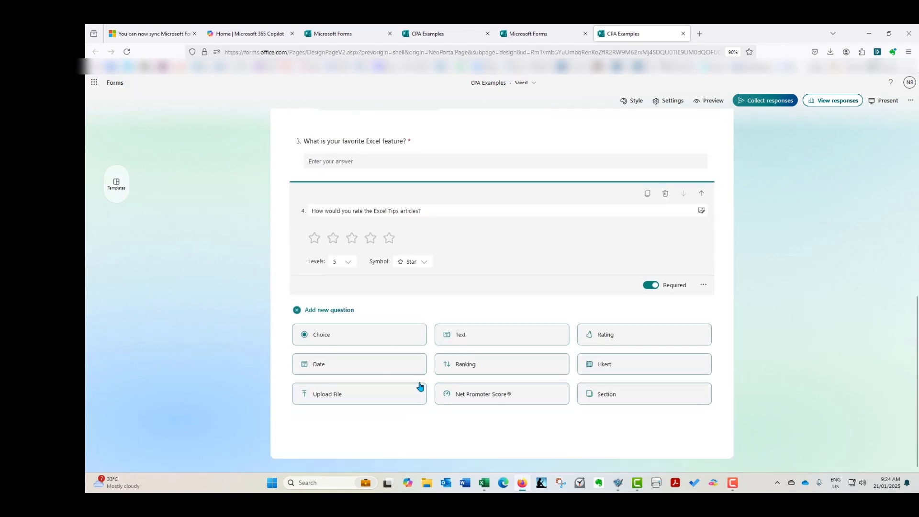
{"action": "left_click", "coordinate": [378, 369]}
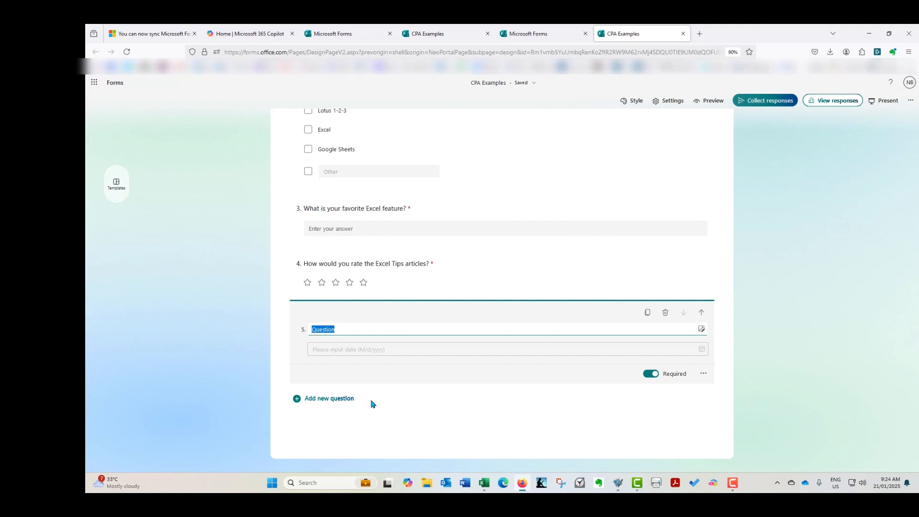
- Title the date question "When did you last have a holiday?" and check its additional settings
{"action": "type", "text": "When did you last have a holiday?"}
{"action": "left_click", "coordinate": [703, 374]}
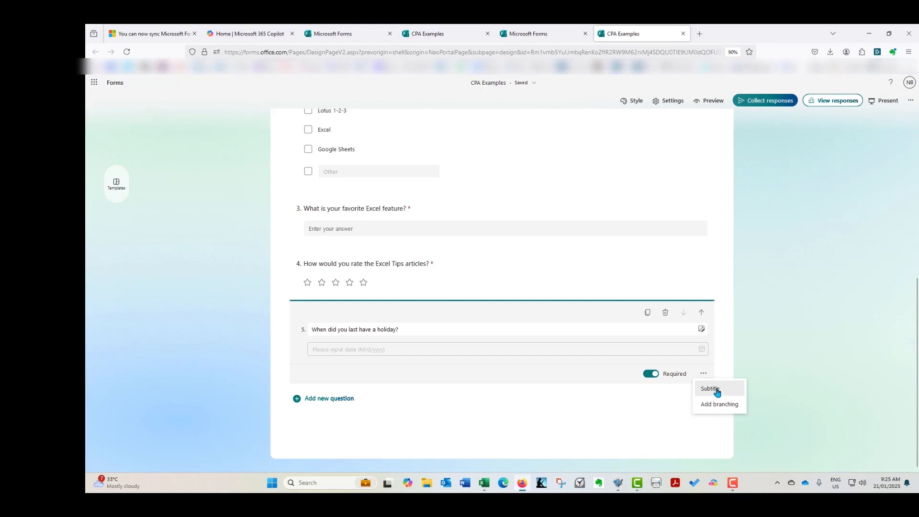
{"action": "left_click", "coordinate": [526, 375]}
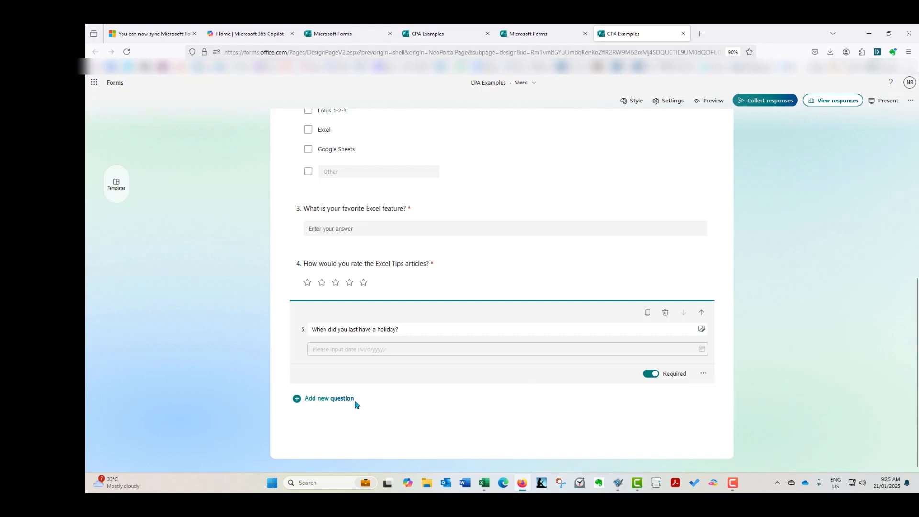
- Add a Ranking question, "Please rank the following Excel functions in order of usefulness", listing SUMIFS, INDEX, MATCH, SEQUENCE, IF, UNIQUE, FILTER, SORT and XLOOKUP
{"action": "left_click", "coordinate": [348, 401]}
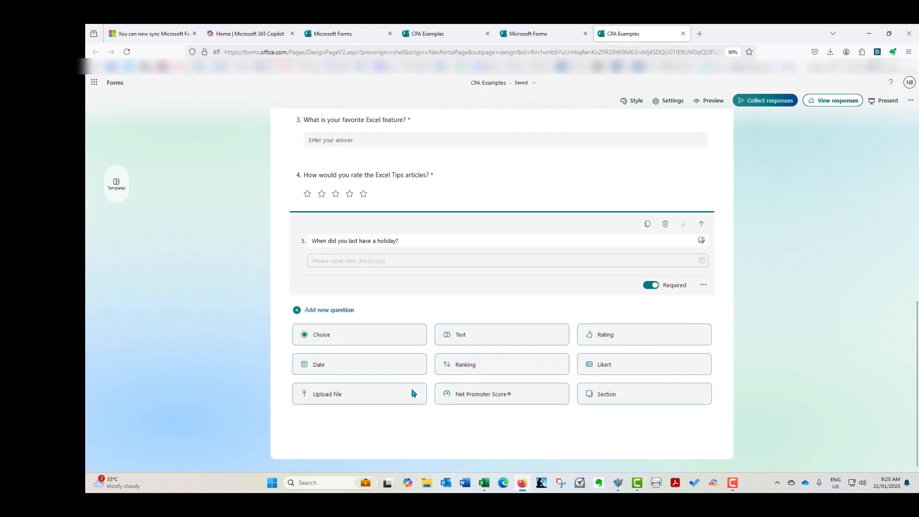
{"action": "left_click", "coordinate": [476, 370]}
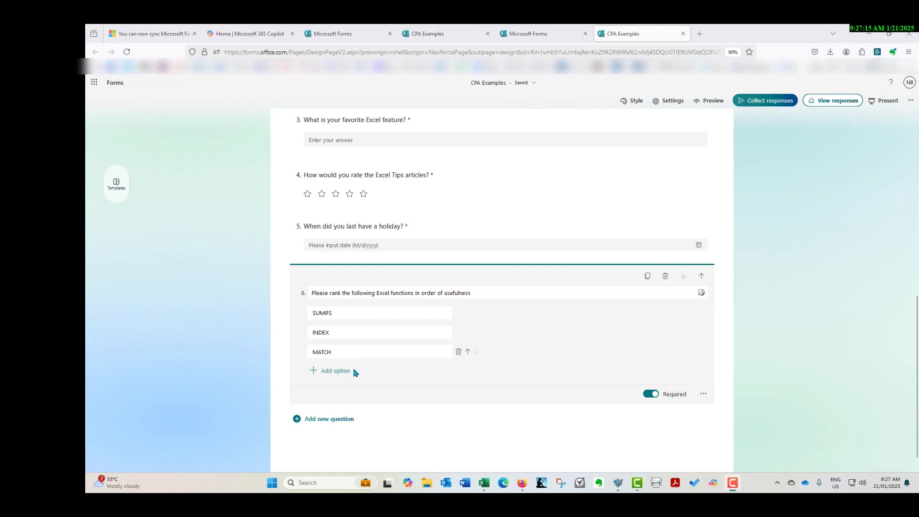
{"action": "left_click", "coordinate": [342, 372]}
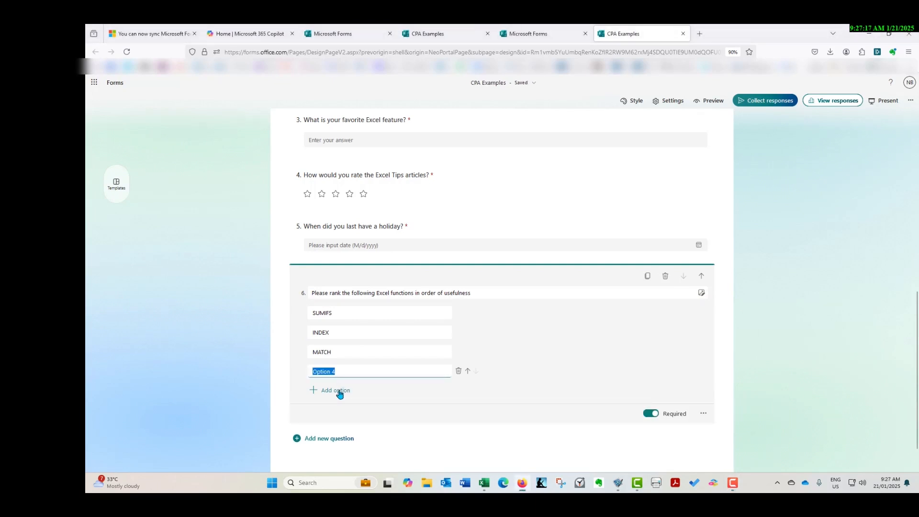
{"action": "left_click", "coordinate": [340, 391]}
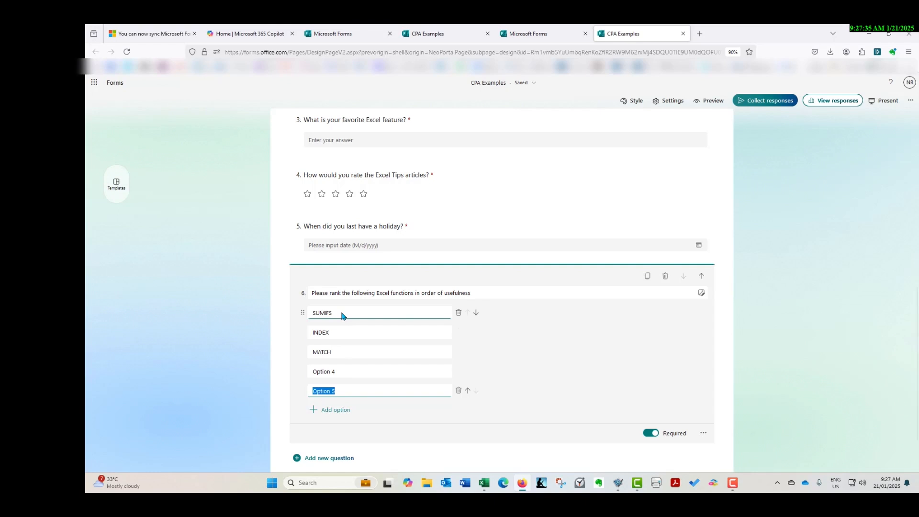
{"action": "left_click", "coordinate": [701, 434]}
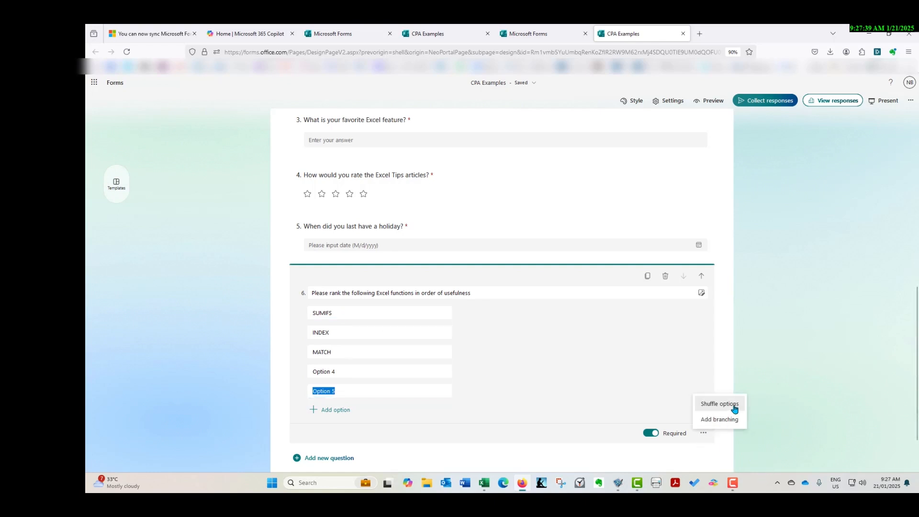
{"action": "left_click", "coordinate": [500, 354]}
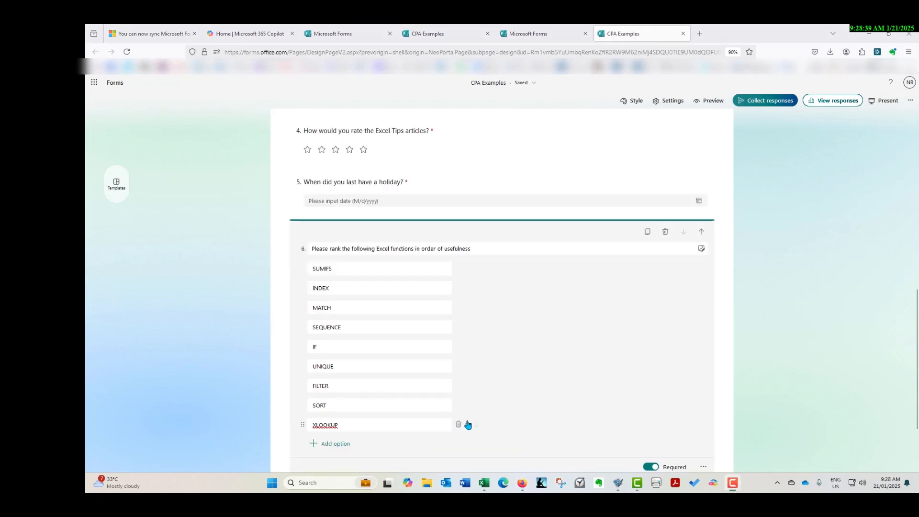
- Move the XLOOKUP option up the ranking list until it sits directly below SEQUENCE
{"action": "left_click", "coordinate": [468, 424]}
{"action": "left_click", "coordinate": [467, 426]}
{"action": "left_click", "coordinate": [467, 425]}
{"action": "left_click", "coordinate": [468, 425]}
{"action": "left_click", "coordinate": [467, 425]}
{"action": "left_click", "coordinate": [468, 405]}
{"action": "left_click", "coordinate": [468, 386]}
{"action": "left_click", "coordinate": [467, 366]}
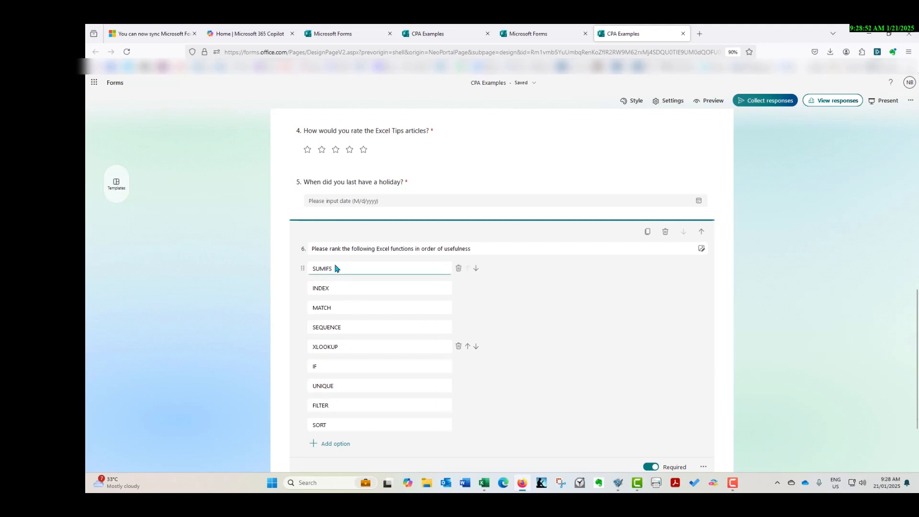
- Add a Likert question titled "Please select your responses to these statements about Excel" with Strongly Disagree as its first option
{"action": "scroll", "coordinate": [524, 395], "scroll_direction": "down", "scroll_amount": 1}
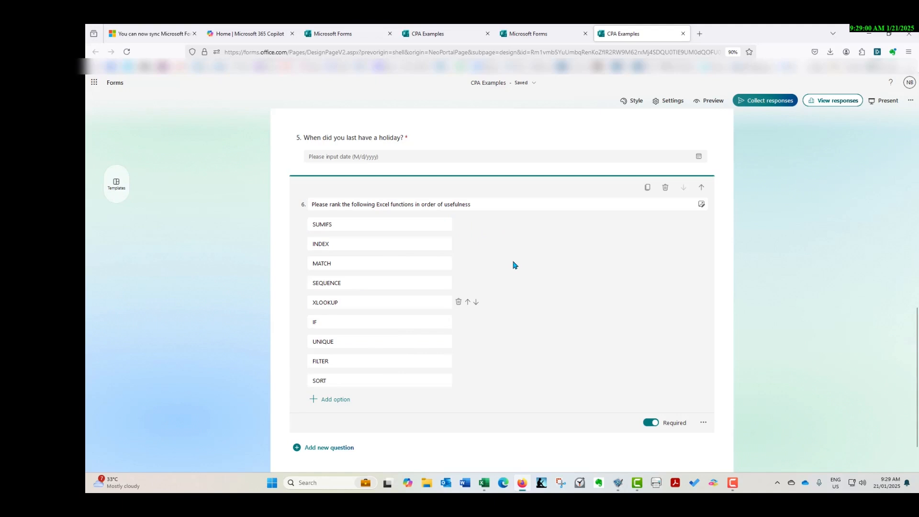
{"action": "scroll", "coordinate": [514, 265], "scroll_direction": "down", "scroll_amount": 2}
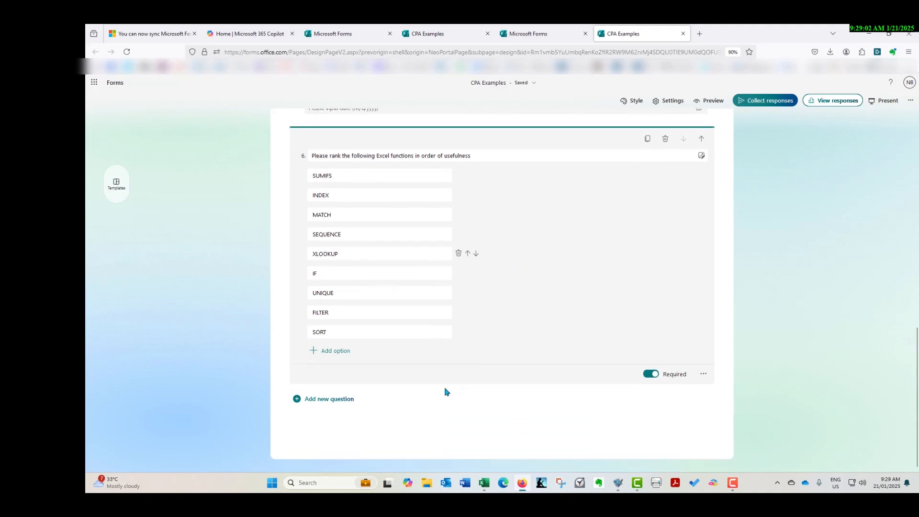
{"action": "left_click", "coordinate": [317, 400]}
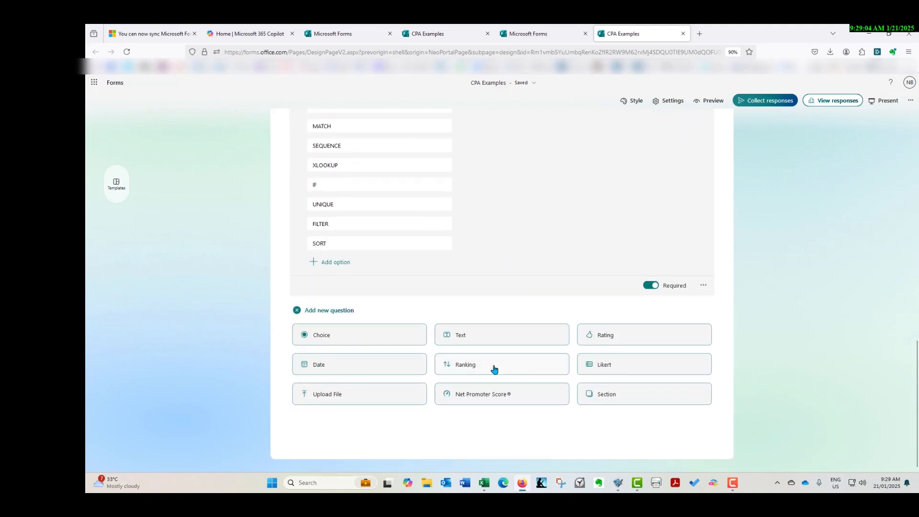
{"action": "mouse_move", "coordinate": [615, 368]}
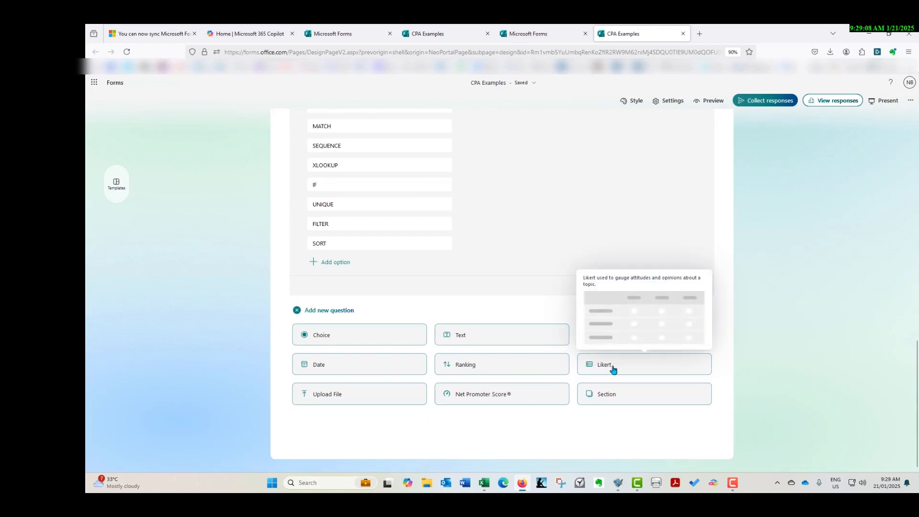
{"action": "left_click", "coordinate": [606, 369]}
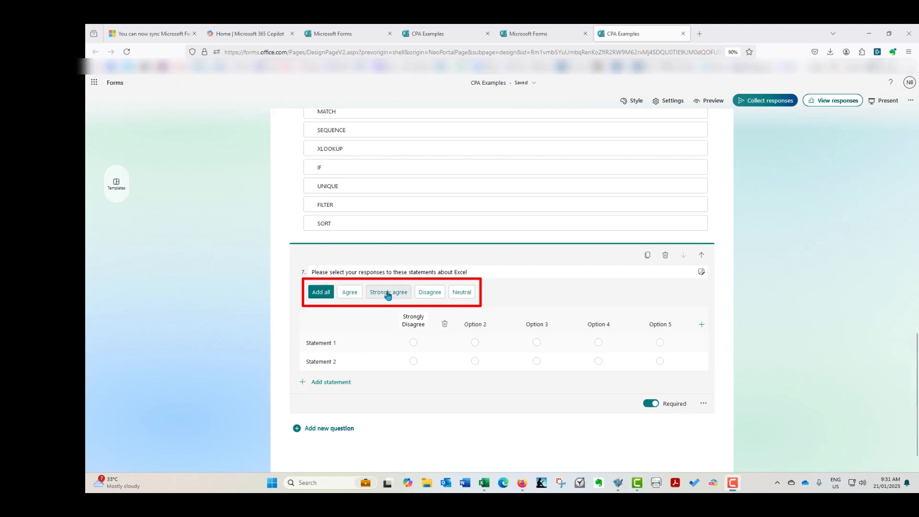
- Fill the remaining Likert options with all the suggestions, delete the Agree column and add a new option at the end
{"action": "left_click", "coordinate": [320, 293]}
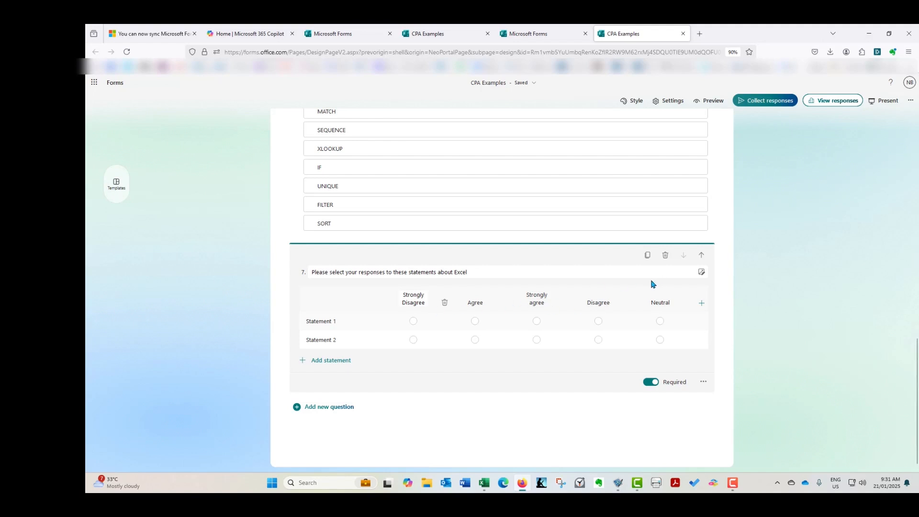
{"action": "double_click", "coordinate": [475, 303]}
{"action": "left_click", "coordinate": [508, 303]}
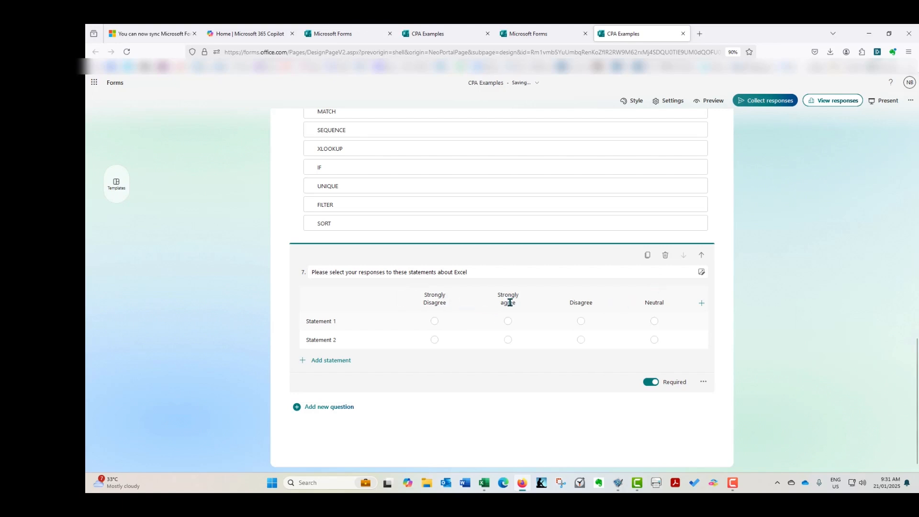
{"action": "left_click", "coordinate": [702, 304]}
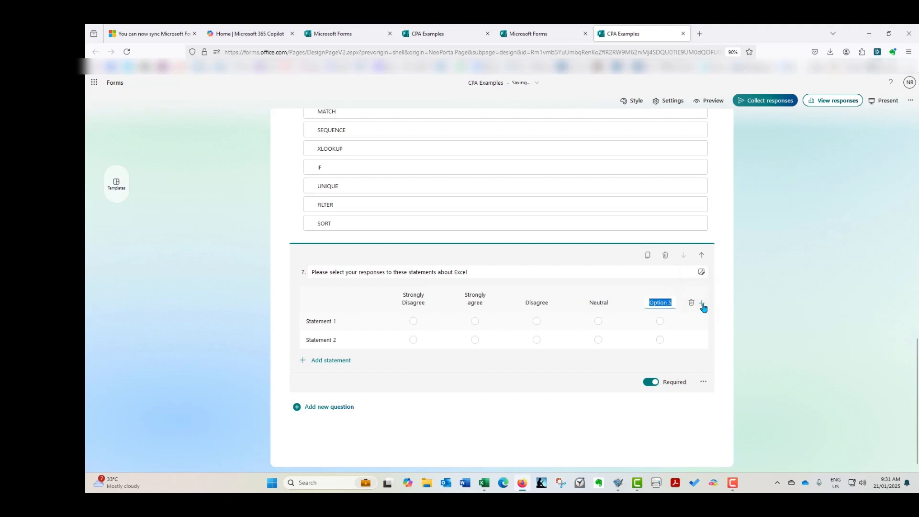
- Rename the second Likert option to Disagree and the third to Neutral
{"action": "left_click", "coordinate": [470, 296]}
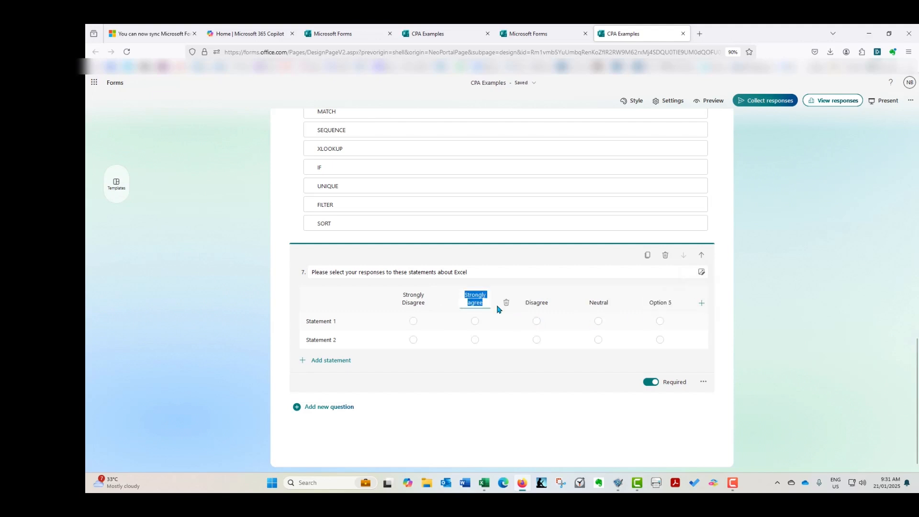
{"action": "type", "text": "Disagree"}
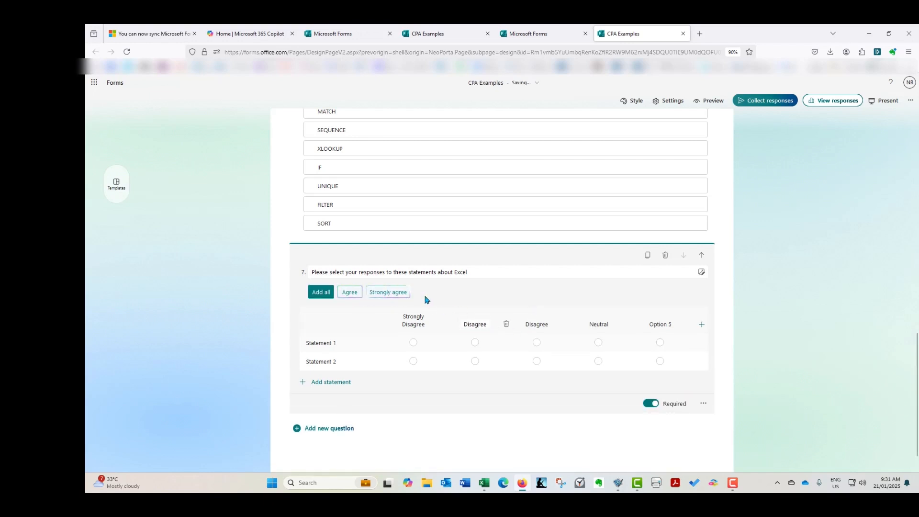
{"action": "left_click", "coordinate": [539, 326]}
{"action": "left_click", "coordinate": [546, 326]}
{"action": "type", "text": "Neutral"}
{"action": "key", "text": "Tab"}
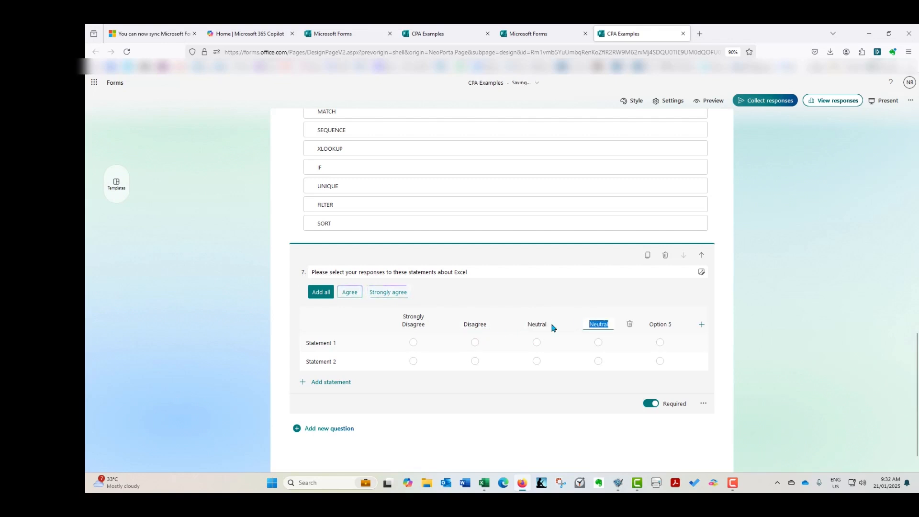
- Complete the Likert scale with Agree as the fourth option and Strongly agree as the fifth, deleting the duplicate Agree column
{"action": "left_click", "coordinate": [349, 292]}
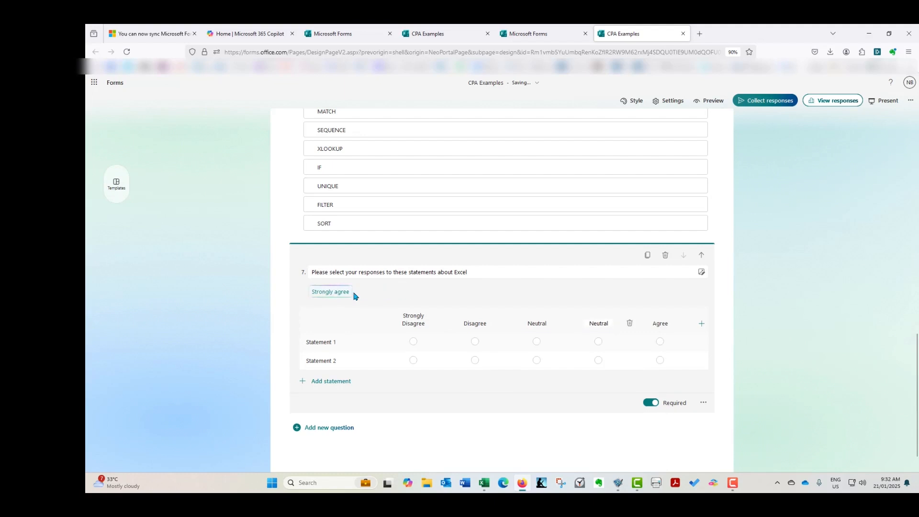
{"action": "left_click", "coordinate": [659, 326]}
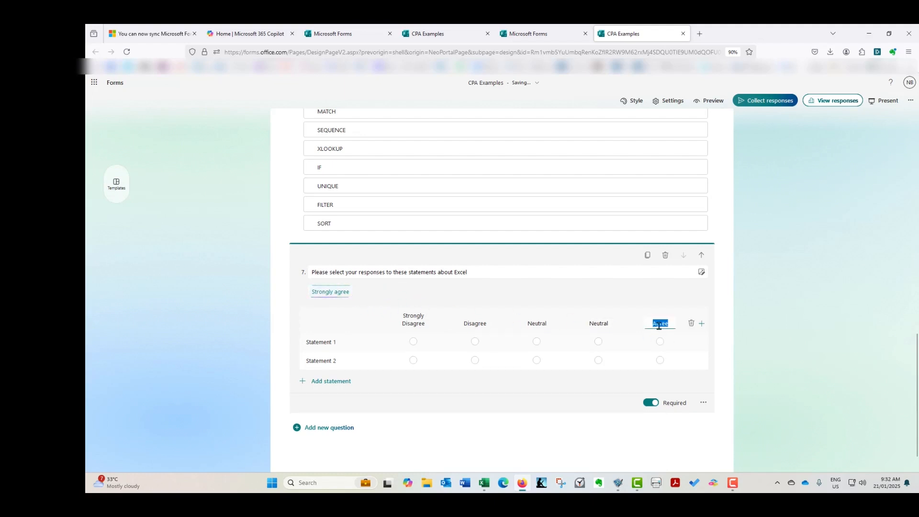
{"action": "left_click", "coordinate": [596, 324]}
{"action": "type", "text": "Agree"}
{"action": "left_click", "coordinate": [659, 323]}
{"action": "left_click", "coordinate": [337, 294]}
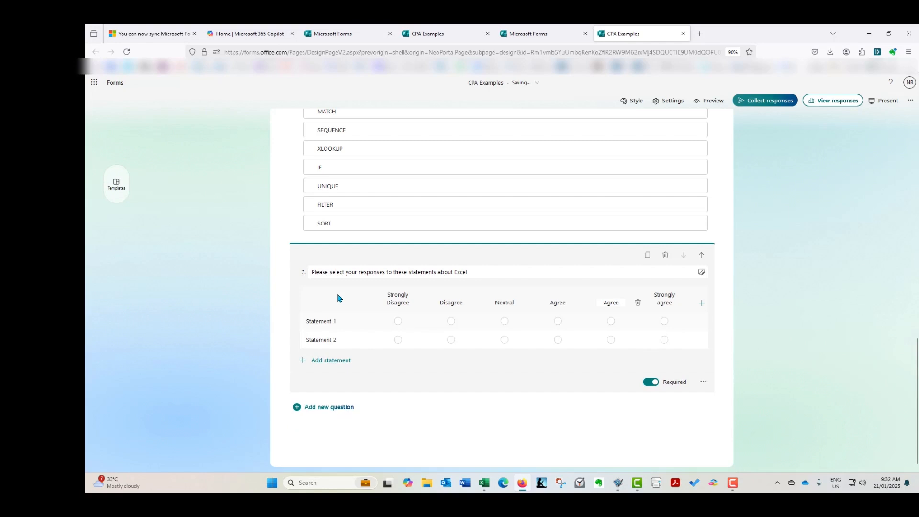
{"action": "left_click", "coordinate": [637, 302]}
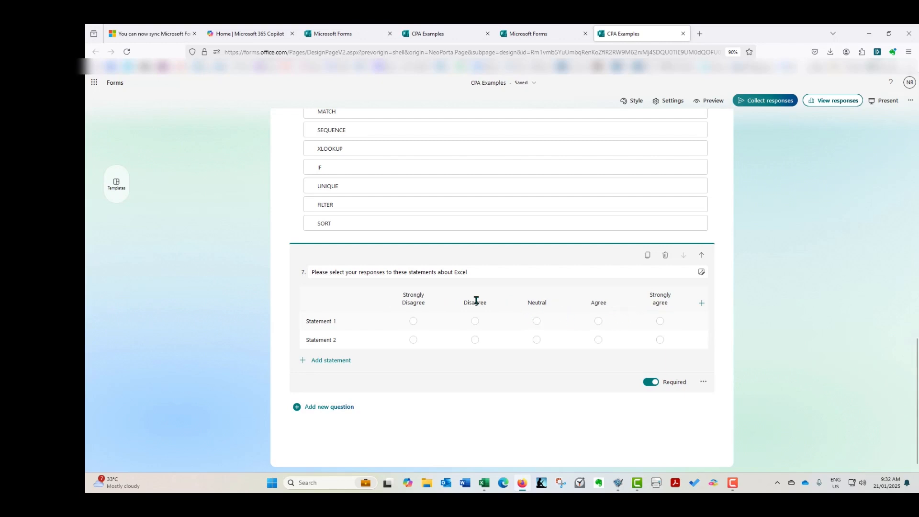
- Enter the Likert statements "PivotTables are easy to use", "Conditional Formatting is easy to use" and "Power Query is easy to use"
{"action": "left_click", "coordinate": [382, 301]}
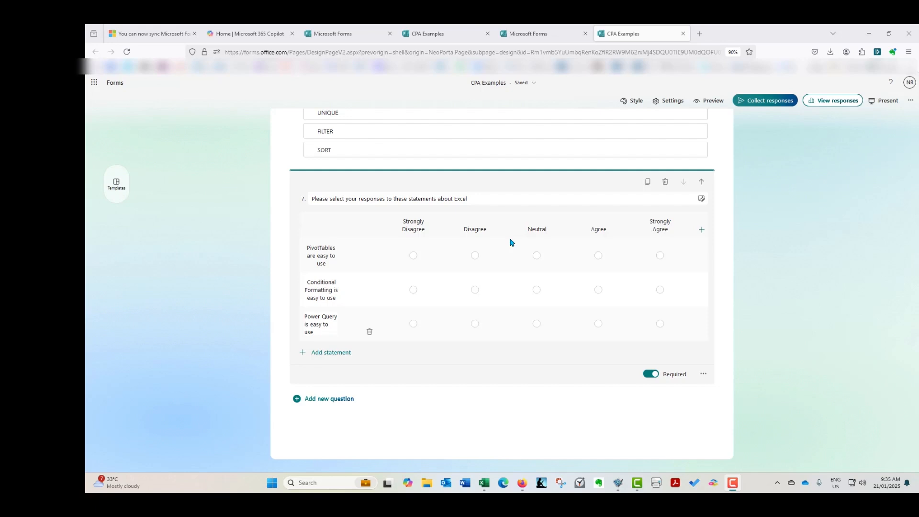
- Add a Net Promoter Score question and reword it to "How likely are you to recommend Excel to a friend or colleague?"
{"action": "left_click", "coordinate": [336, 399]}
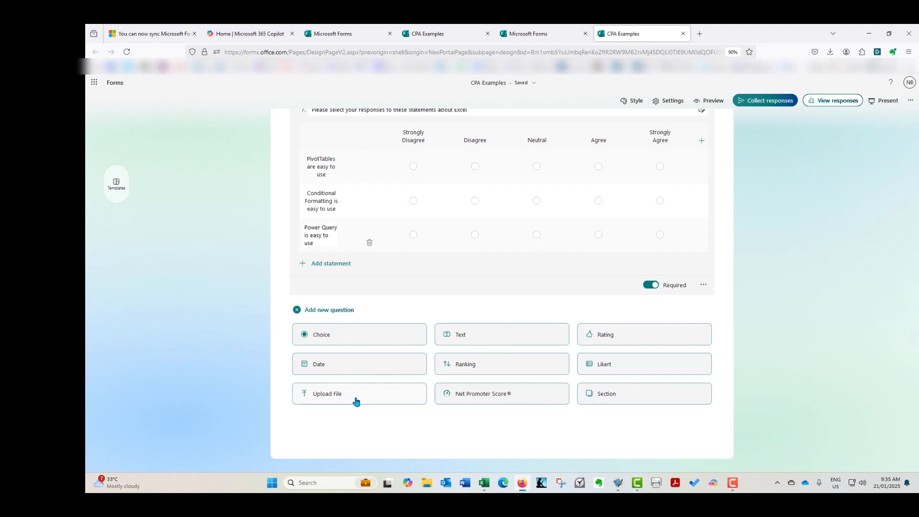
{"action": "left_click", "coordinate": [487, 399]}
{"action": "left_click", "coordinate": [493, 317]}
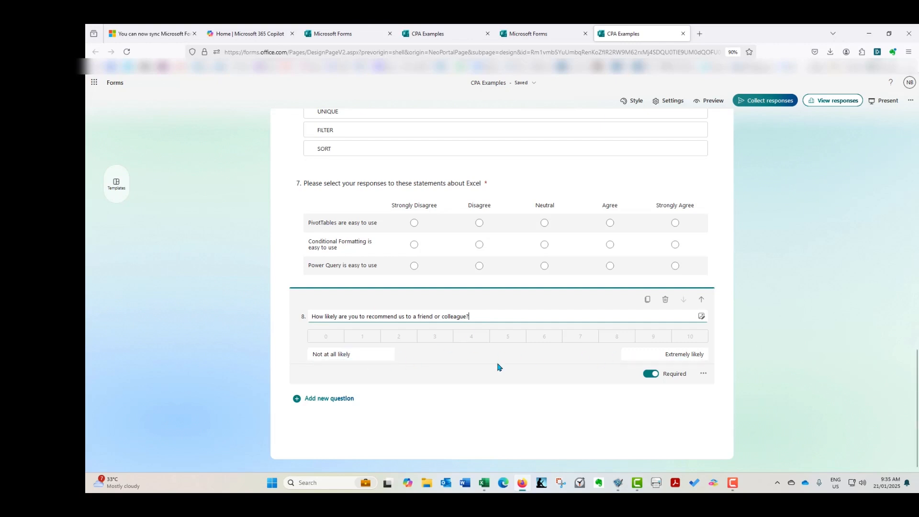
{"action": "key", "text": "Delete"}
{"action": "key", "text": "Delete"}
{"action": "type", "text": "Excel"}
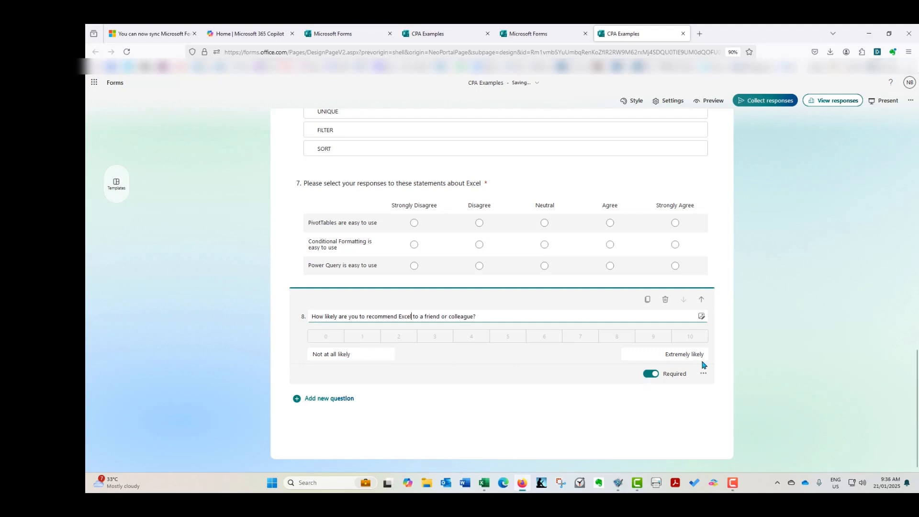
- Examine the Net Promoter Score question's end labels and additional settings, and compare them with the ranking question's additional settings
{"action": "triple_click", "coordinate": [357, 352]}
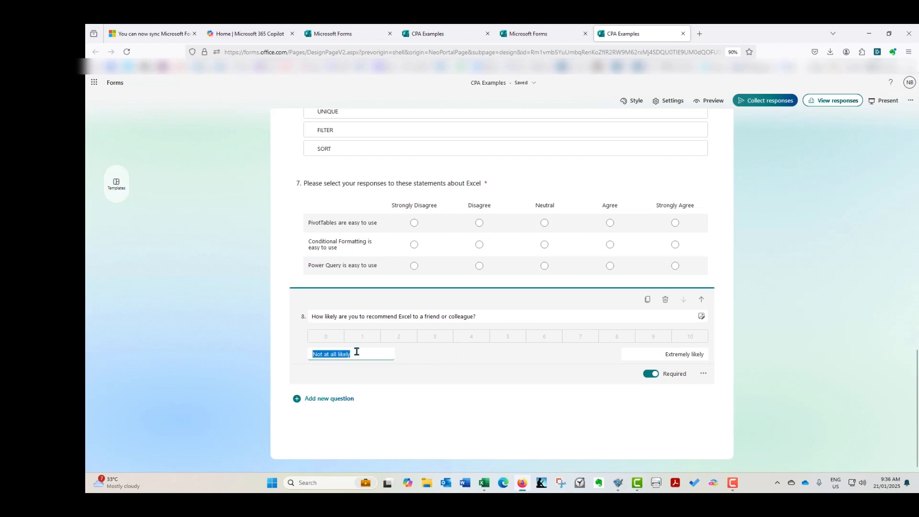
{"action": "triple_click", "coordinate": [667, 354]}
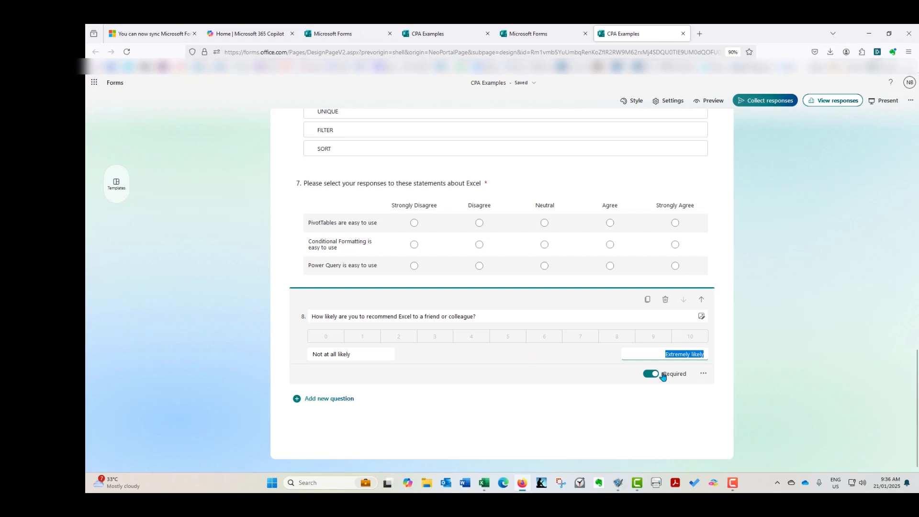
{"action": "left_click", "coordinate": [703, 374]}
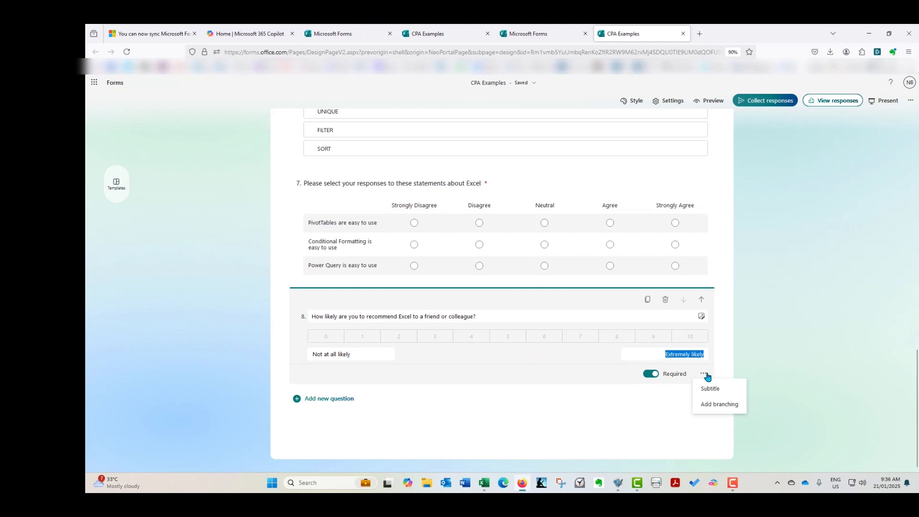
{"action": "left_click", "coordinate": [707, 376]}
{"action": "scroll", "coordinate": [576, 298], "scroll_direction": "up", "scroll_amount": 3}
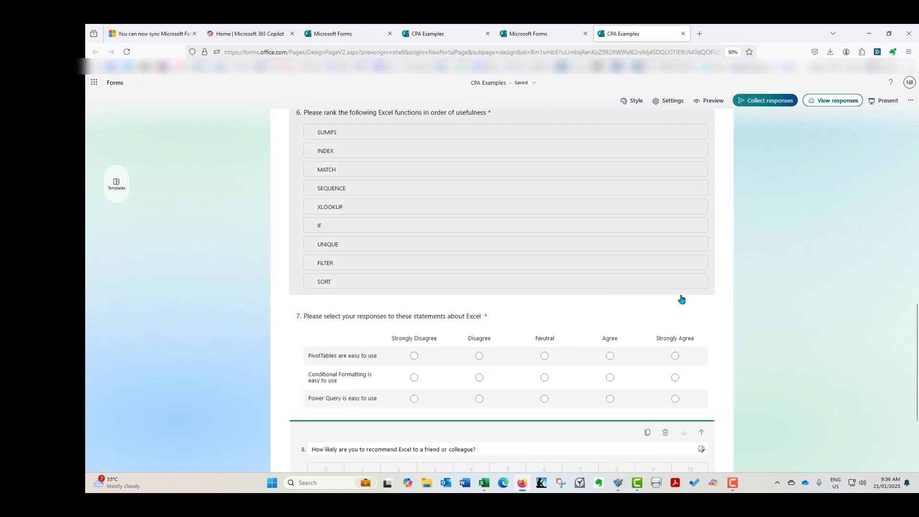
{"action": "left_click", "coordinate": [637, 184]}
{"action": "left_click", "coordinate": [701, 365]}
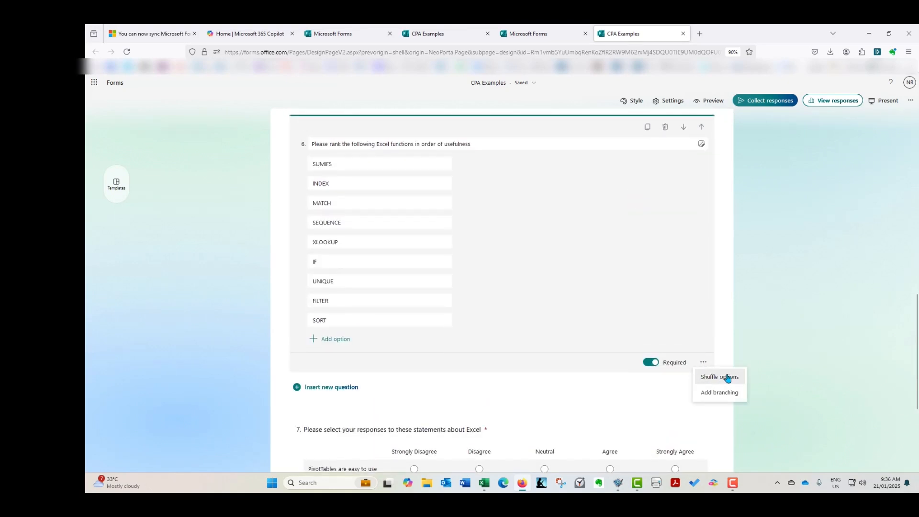
{"action": "scroll", "coordinate": [678, 373], "scroll_direction": "down", "scroll_amount": 4}
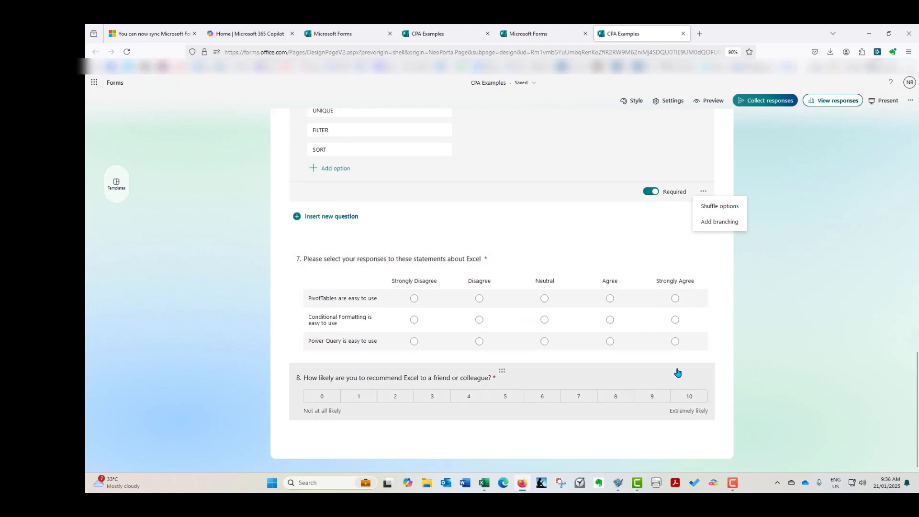
{"action": "left_click", "coordinate": [514, 427]}
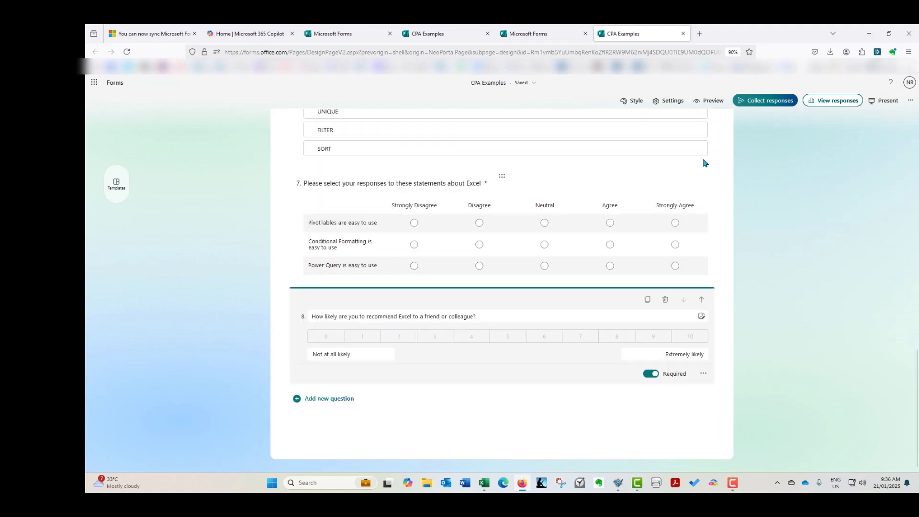
- Check the respondent notice in the form preview, and change who can fill out the form to Anyone can respond
{"action": "left_click", "coordinate": [712, 102]}
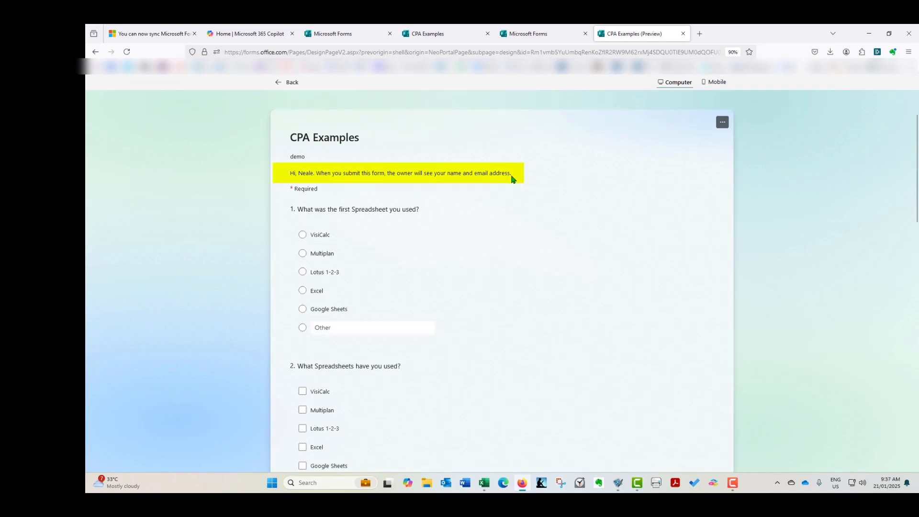
{"action": "left_click", "coordinate": [288, 83]}
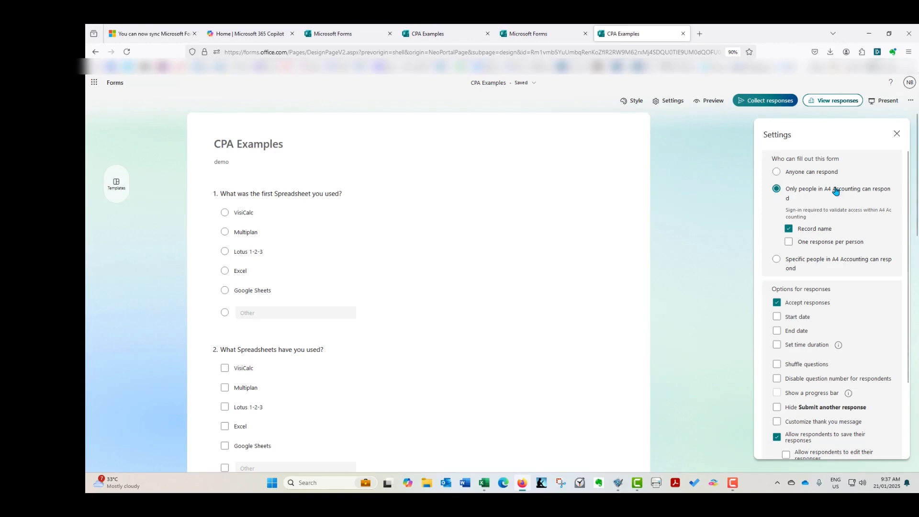
{"action": "left_click", "coordinate": [776, 173]}
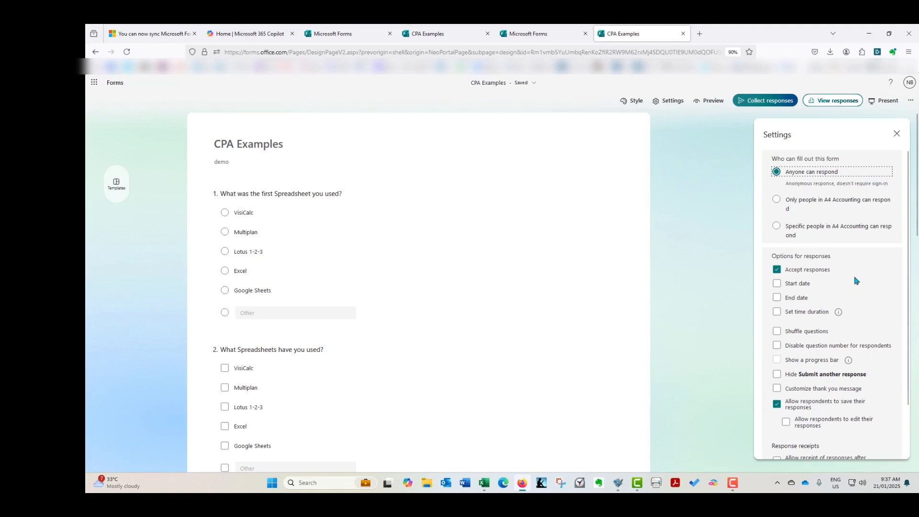
{"action": "scroll", "coordinate": [798, 211], "scroll_direction": "down", "scroll_amount": 1}
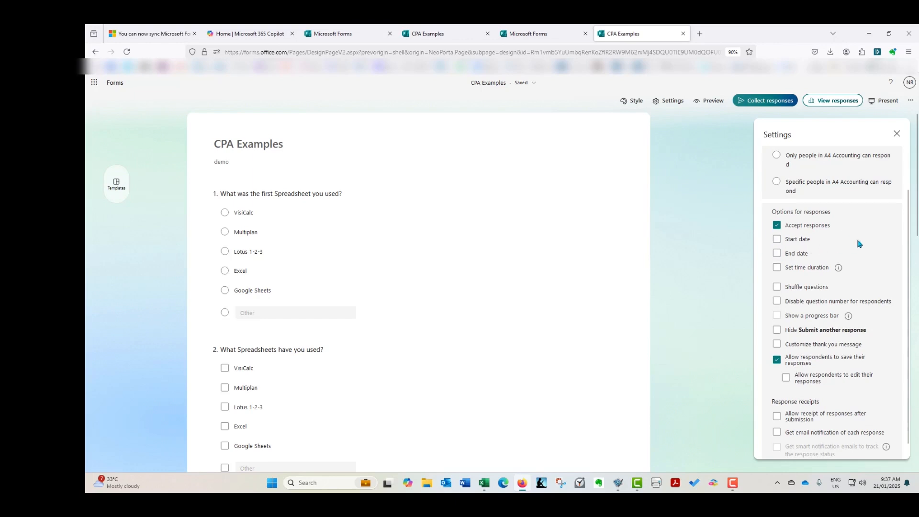
{"action": "scroll", "coordinate": [859, 244], "scroll_direction": "down", "scroll_amount": 1}
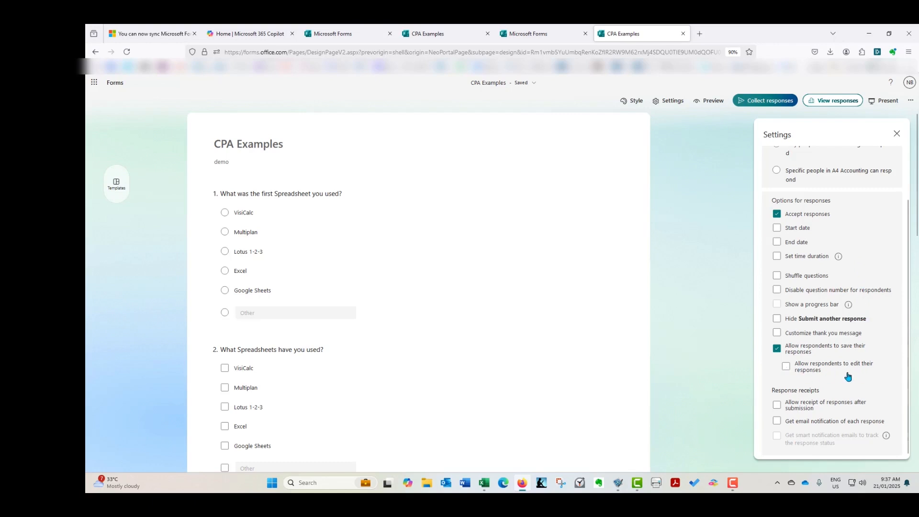
{"action": "scroll", "coordinate": [857, 376], "scroll_direction": "up", "scroll_amount": 1}
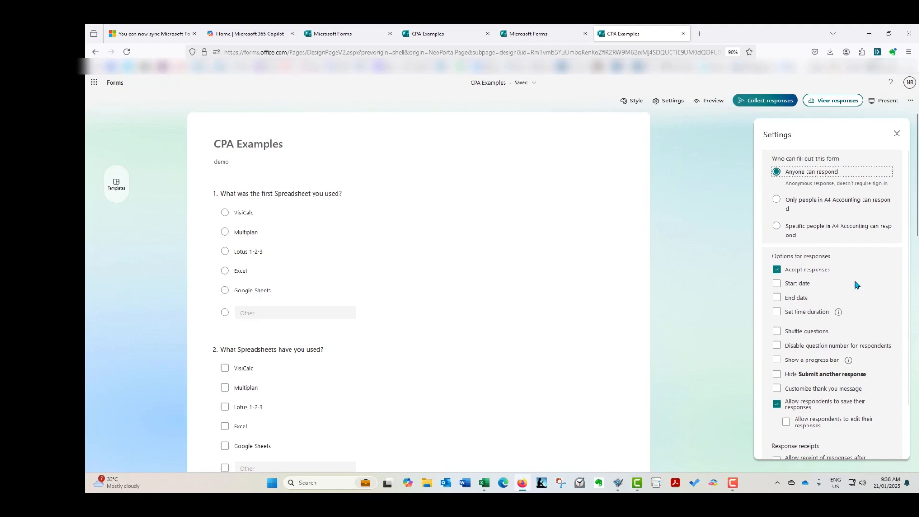
- Examine the options for collecting responses: the Outlook or Teams invitation, the QR code and the web page embed code
{"action": "left_click", "coordinate": [766, 100]}
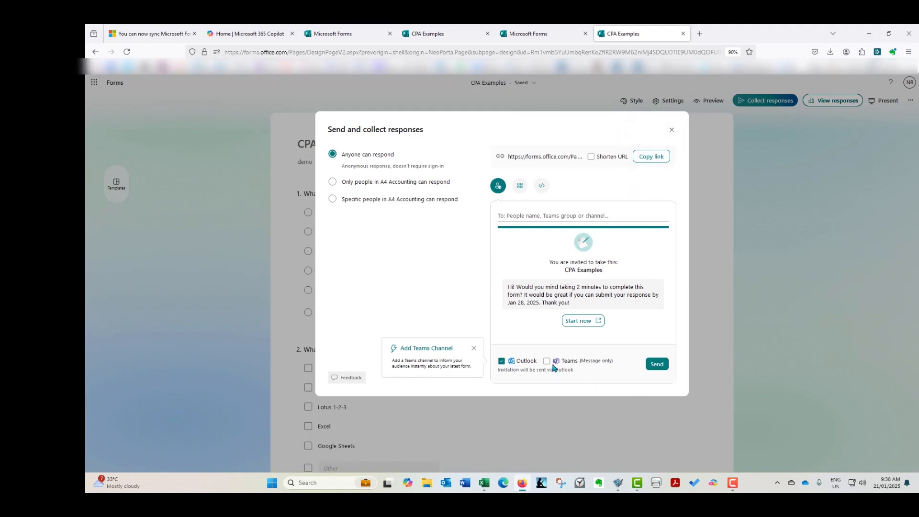
{"action": "left_click", "coordinate": [520, 186]}
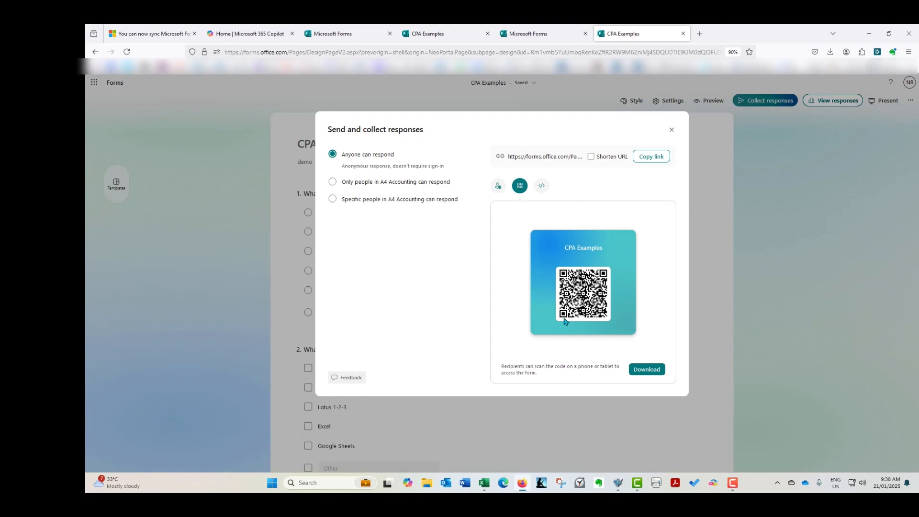
{"action": "left_click", "coordinate": [542, 187]}
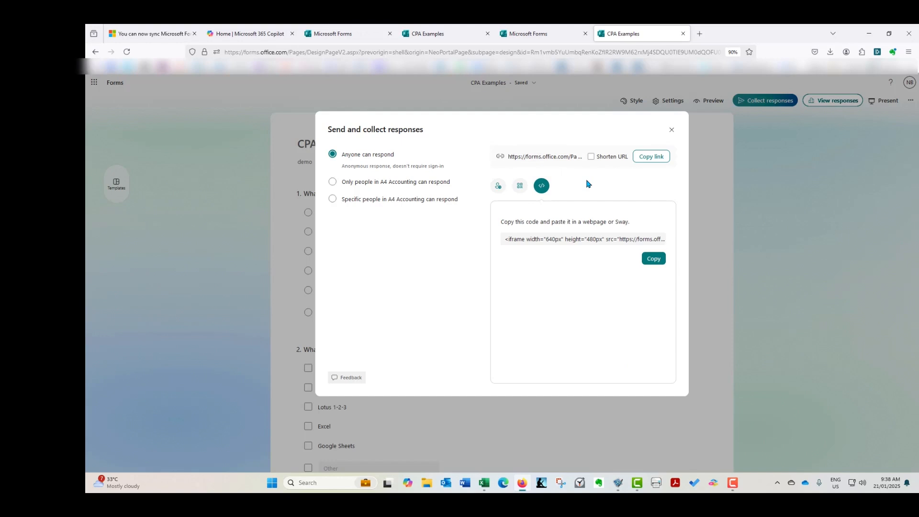
{"action": "left_click", "coordinate": [502, 238]}
{"action": "left_click", "coordinate": [504, 239]}
{"action": "left_click", "coordinate": [659, 259]}
{"action": "left_click", "coordinate": [498, 185]}
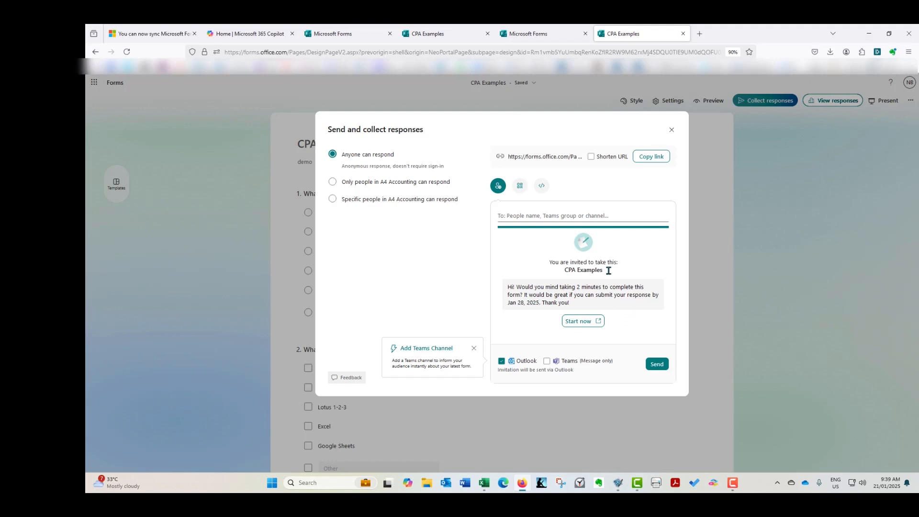
{"action": "left_click", "coordinate": [511, 214]}
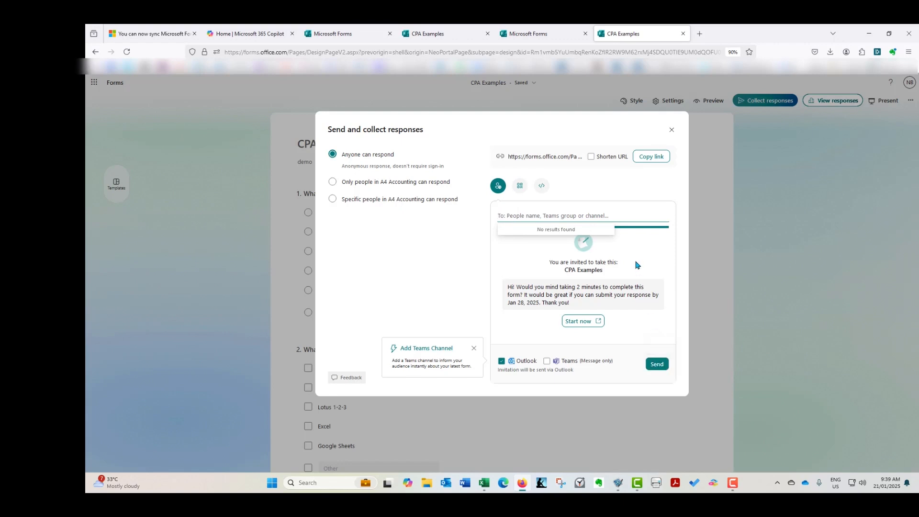
{"action": "key", "text": "Escape"}
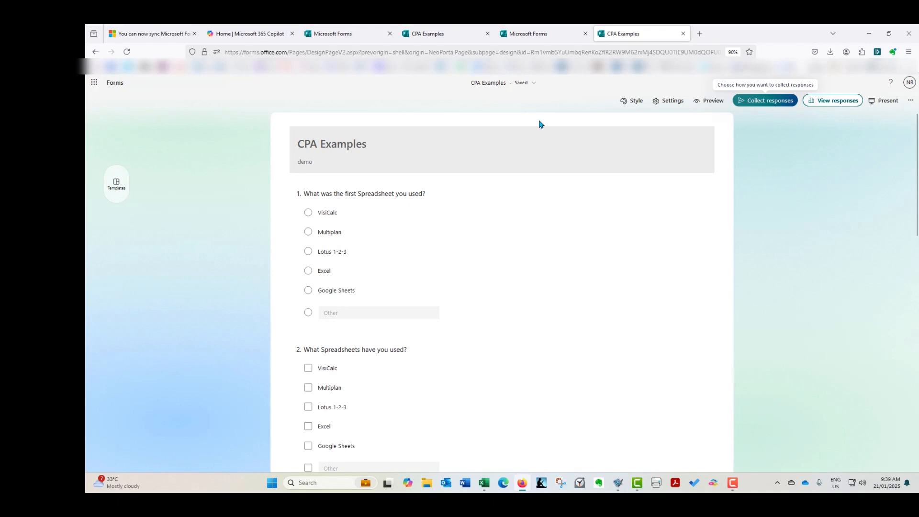
- Switch to Excel and open the CPA Examples workbook from the A4 Accounting OneDrive folder
{"action": "left_click", "coordinate": [483, 484]}
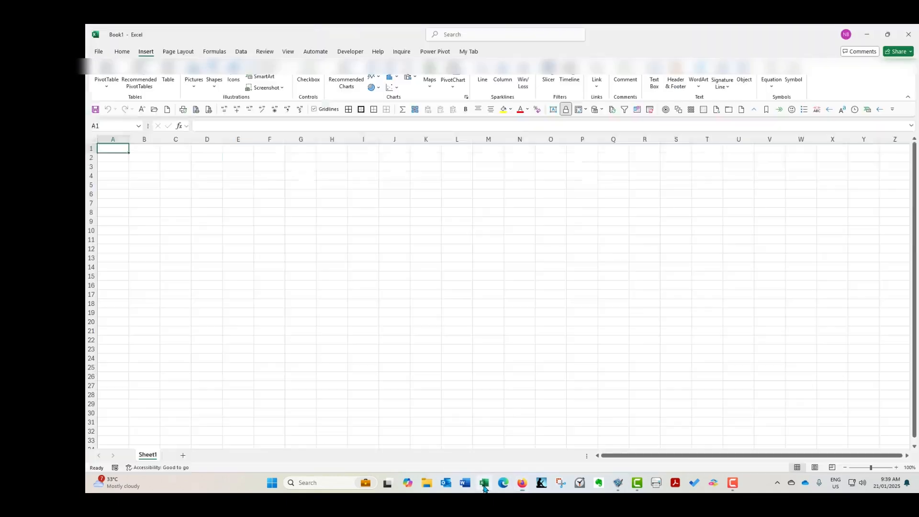
{"action": "left_click", "coordinate": [99, 52]}
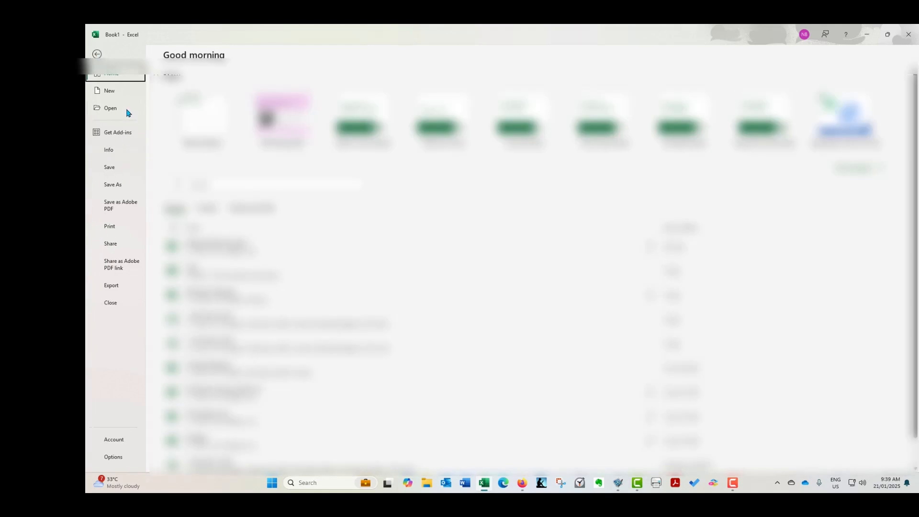
{"action": "left_click", "coordinate": [128, 112]}
{"action": "left_click", "coordinate": [200, 259]}
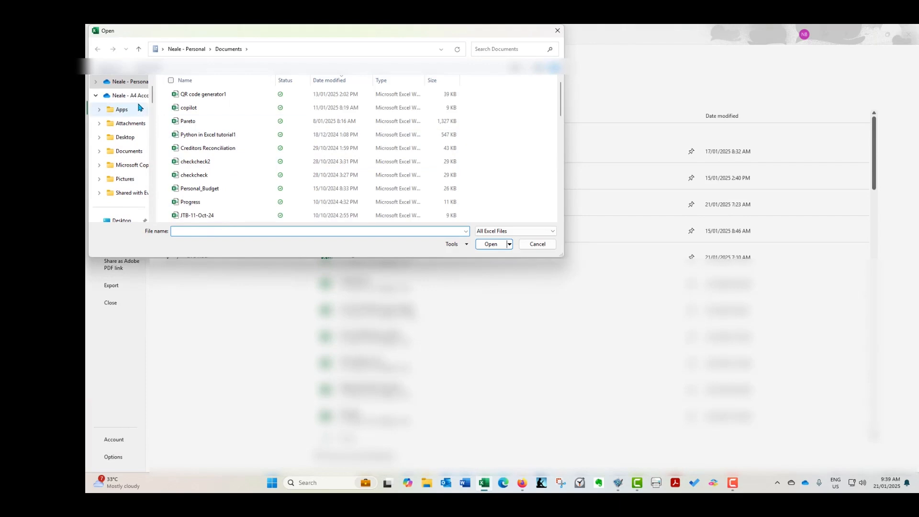
{"action": "left_click", "coordinate": [125, 96]}
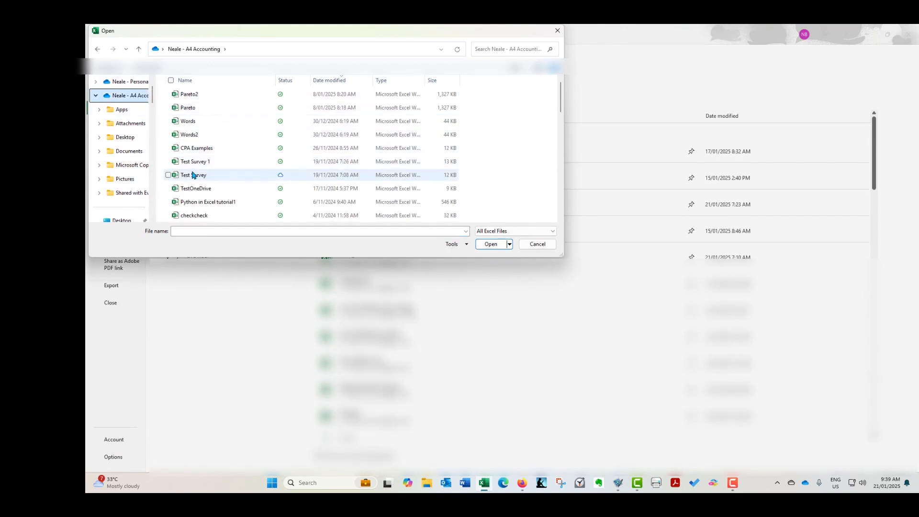
{"action": "left_click", "coordinate": [209, 151]}
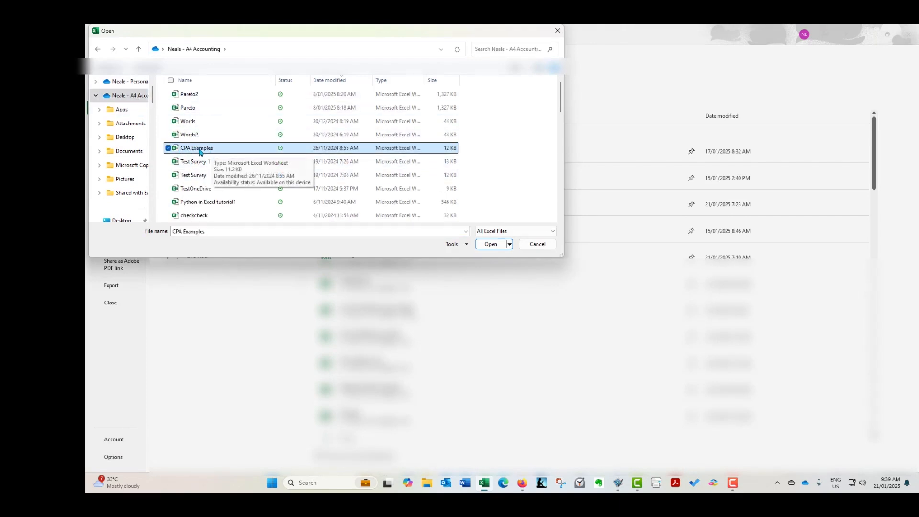
{"action": "left_click", "coordinate": [493, 244]}
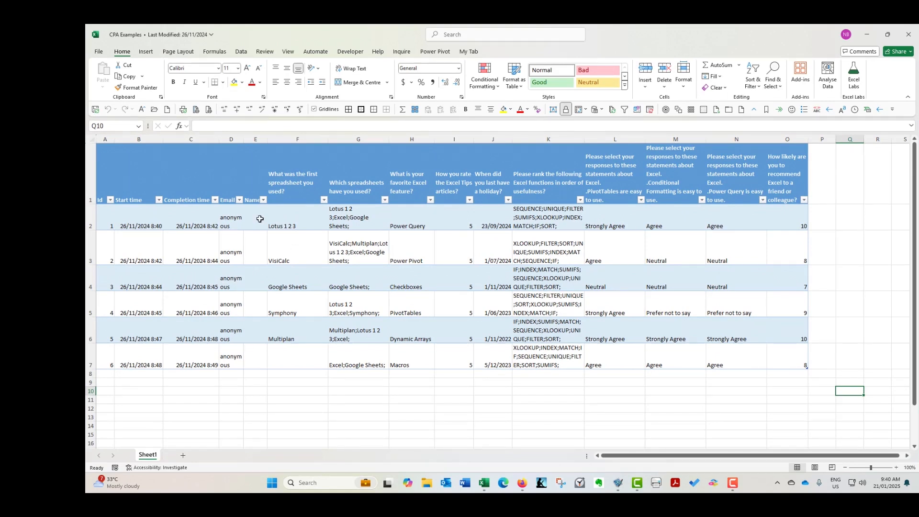
- Inspect the Start time and Completion time columns of the responses table, and widen the Email and Name columns
{"action": "left_click", "coordinate": [146, 185]}
{"action": "left_click", "coordinate": [142, 180]}
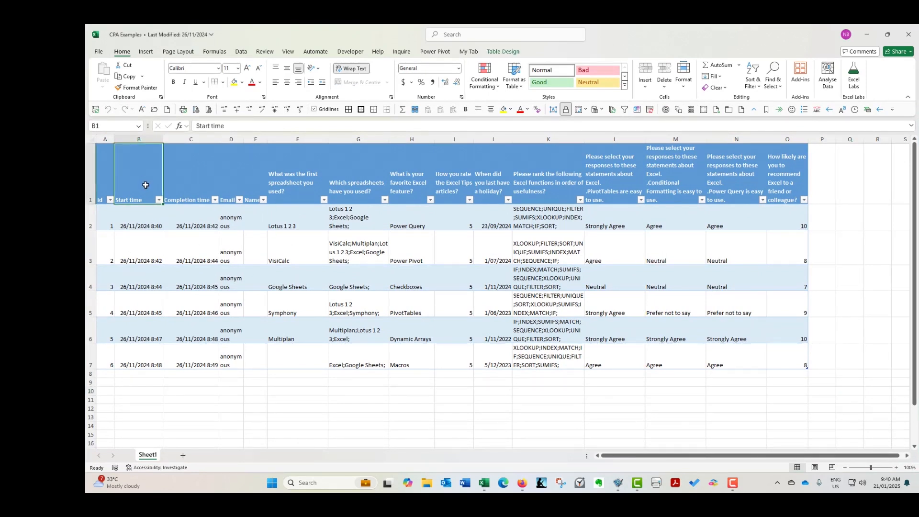
{"action": "left_click", "coordinate": [195, 175]}
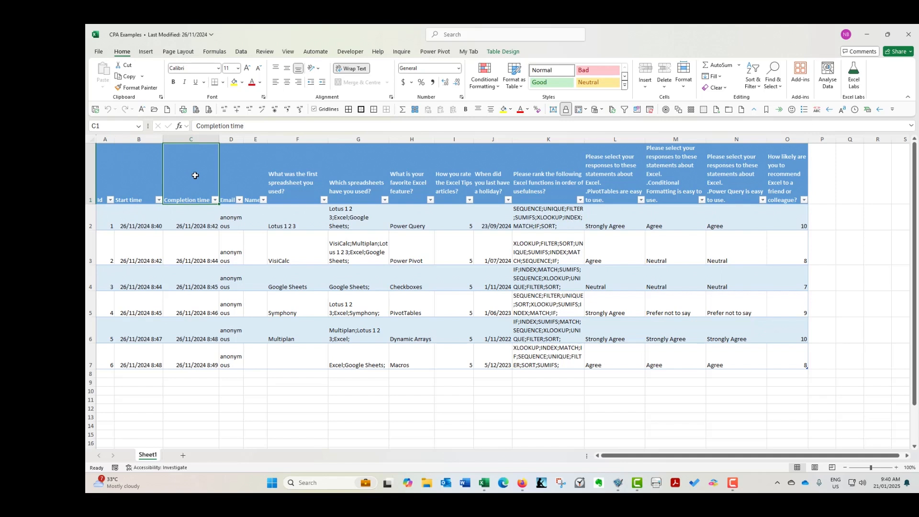
{"action": "left_click_drag", "start_coordinate": [244, 139], "coordinate": [321, 139]}
{"action": "left_click", "coordinate": [246, 173]}
{"action": "left_click", "coordinate": [277, 172]}
- Examine how the answers are recorded for the first spreadsheet, spreadsheets used, favorite feature, last holiday and function ranking questions
{"action": "left_click", "coordinate": [348, 175]}
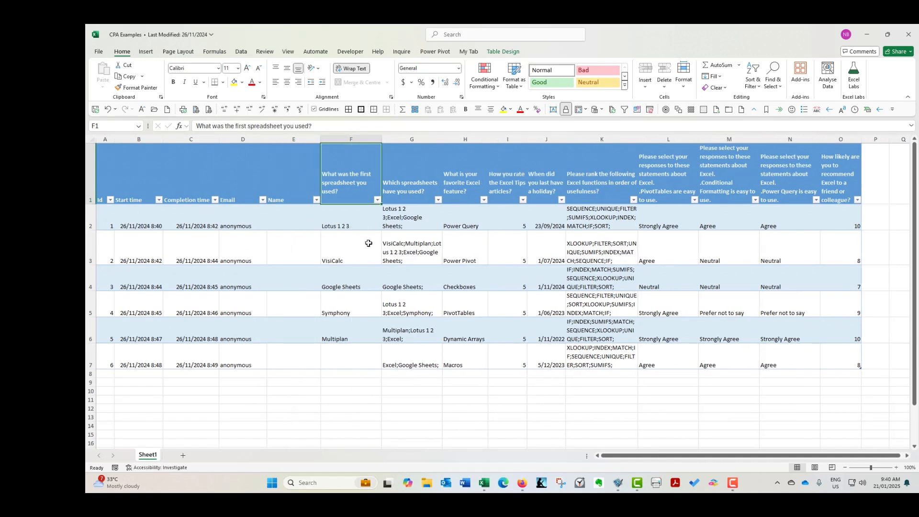
{"action": "left_click", "coordinate": [426, 176]}
{"action": "left_click", "coordinate": [467, 175]}
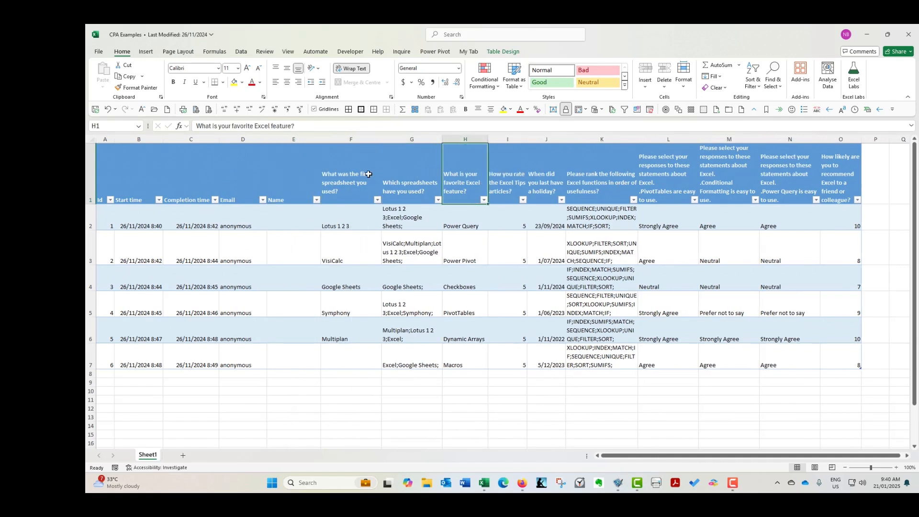
{"action": "left_click", "coordinate": [369, 174]}
{"action": "left_click", "coordinate": [419, 161]}
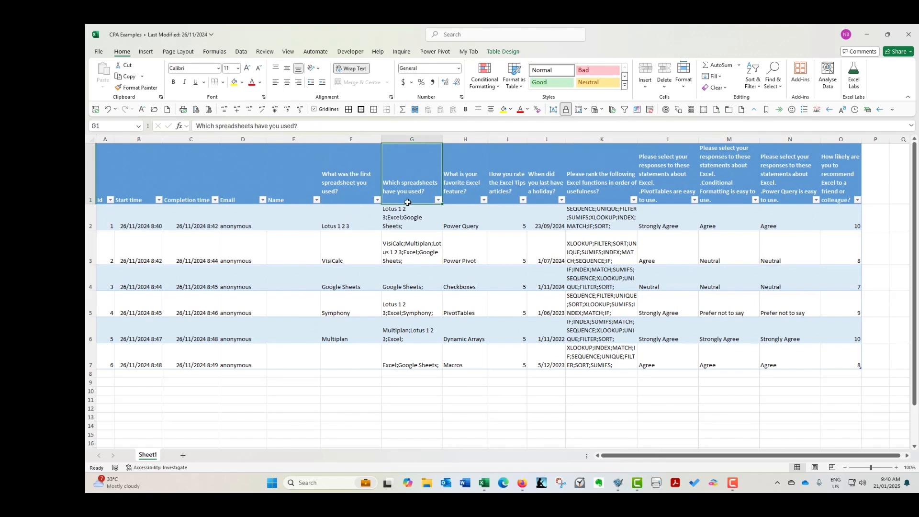
{"action": "left_click", "coordinate": [419, 227]}
{"action": "left_click", "coordinate": [417, 247]}
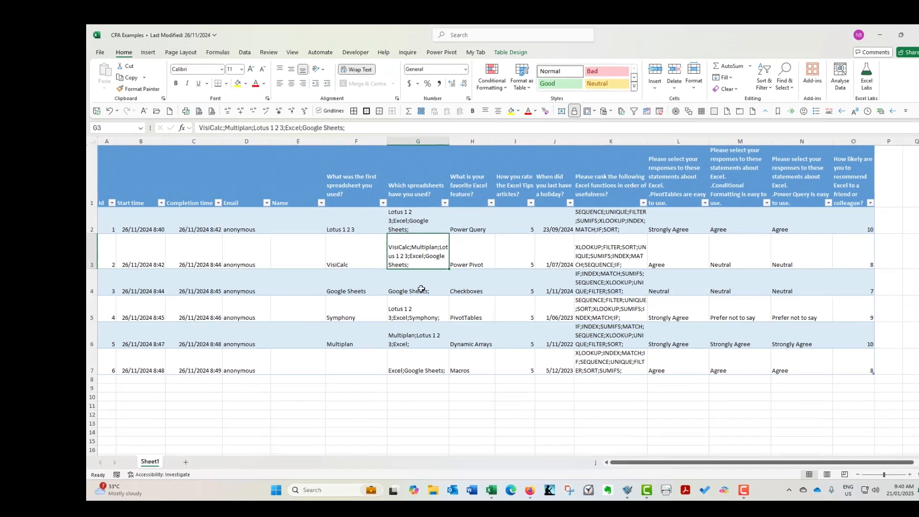
{"action": "left_click", "coordinate": [416, 282]}
{"action": "left_click", "coordinate": [627, 326]}
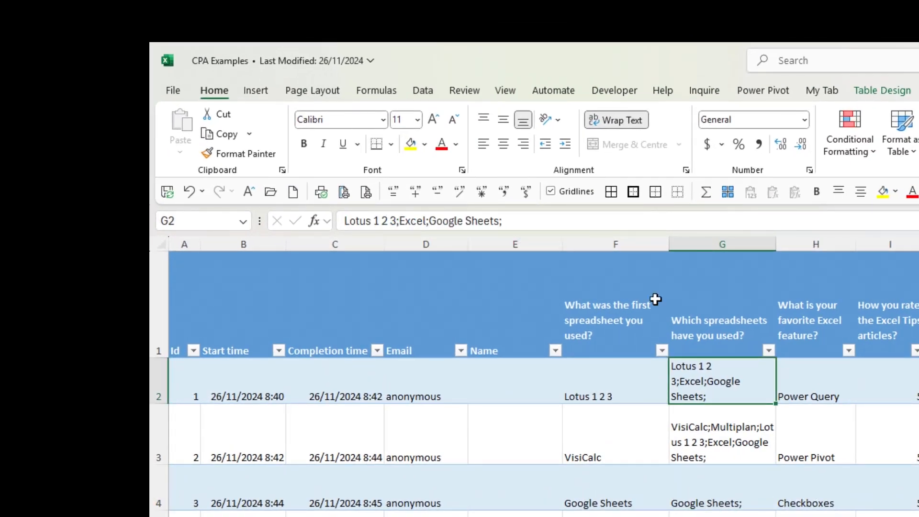
{"action": "left_click", "coordinate": [816, 387]}
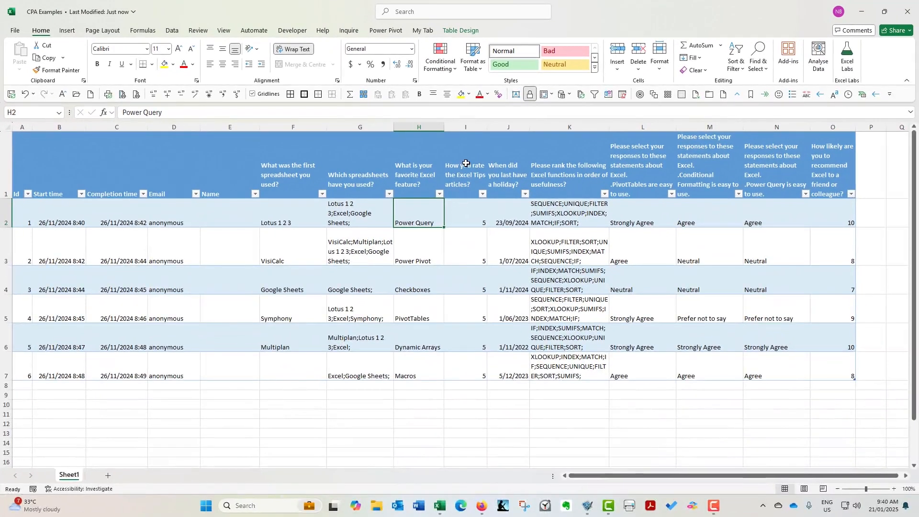
{"action": "left_click", "coordinate": [510, 222]}
{"action": "left_click", "coordinate": [553, 218]}
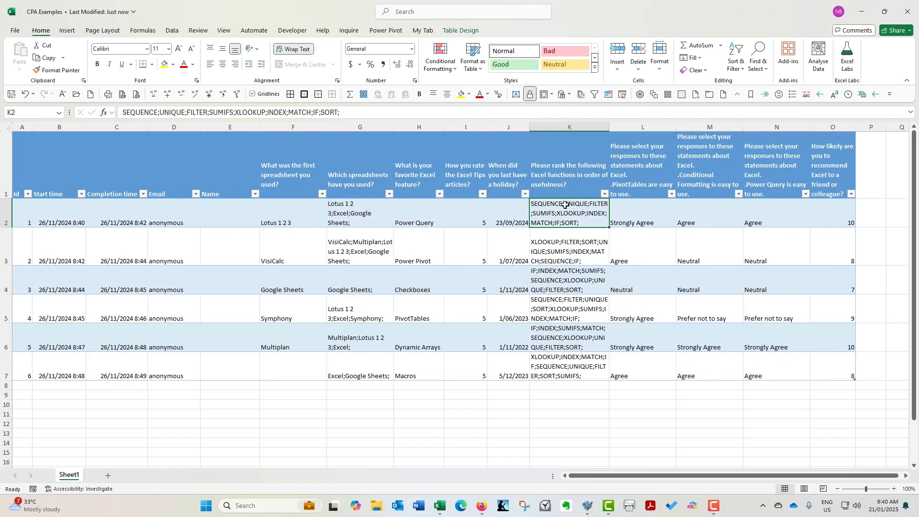
- Switch back to the form in the browser and preview its question on ranking Excel functions by usefulness
{"action": "left_click", "coordinate": [481, 511]}
{"action": "scroll", "coordinate": [437, 244], "scroll_direction": "down", "scroll_amount": 1}
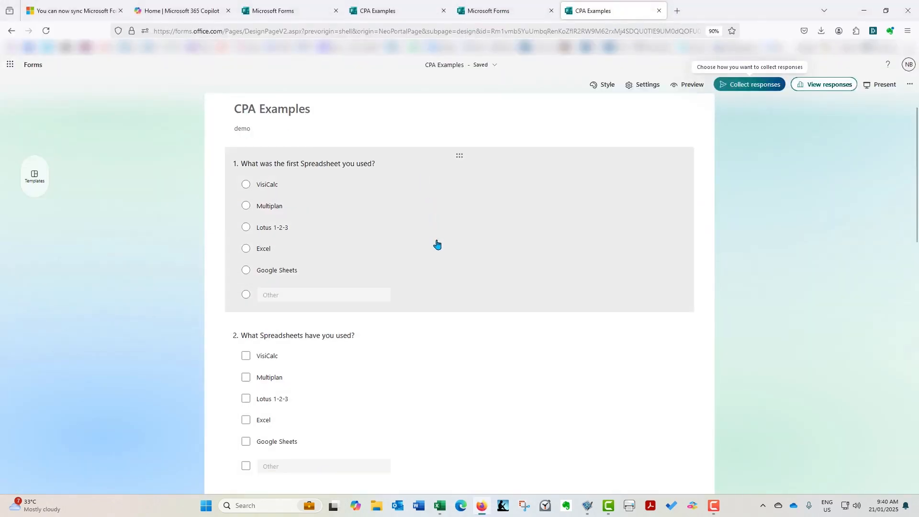
{"action": "scroll", "coordinate": [437, 244], "scroll_direction": "down", "scroll_amount": 12}
{"action": "scroll", "coordinate": [443, 239], "scroll_direction": "up", "scroll_amount": 2}
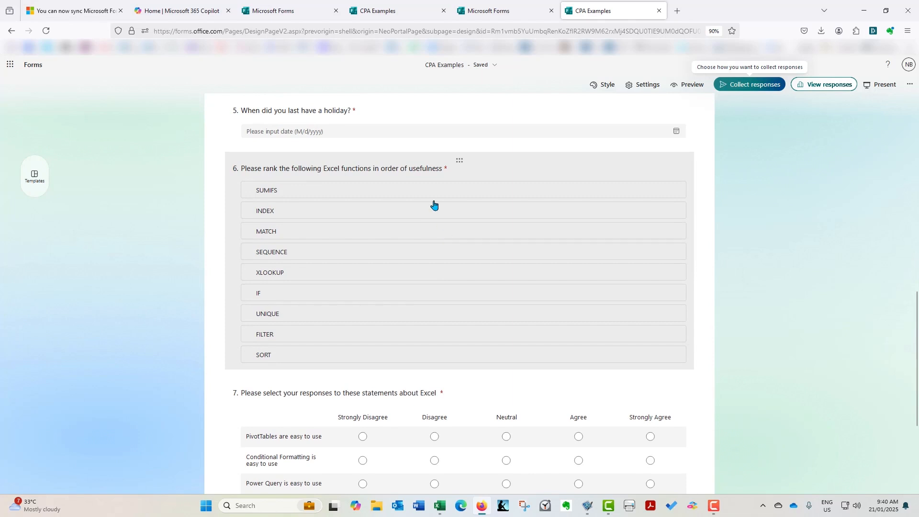
{"action": "left_click", "coordinate": [688, 84]}
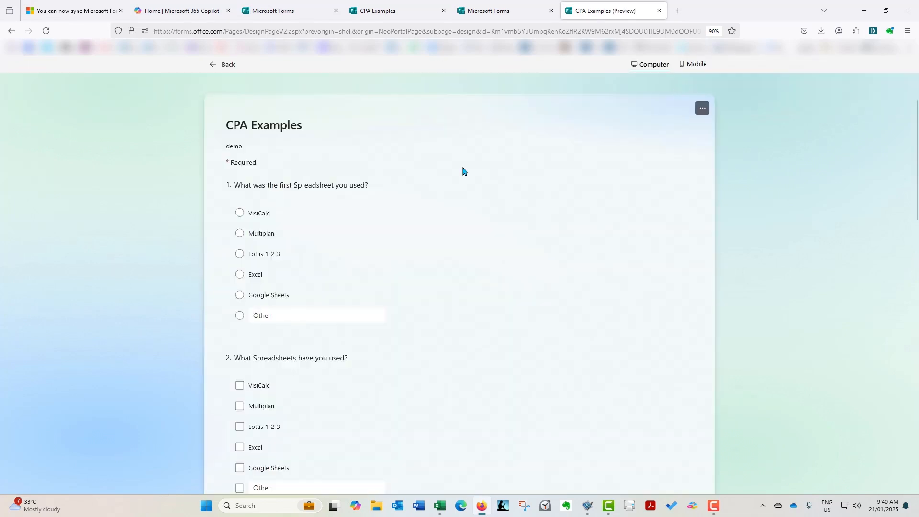
{"action": "scroll", "coordinate": [394, 293], "scroll_direction": "down", "scroll_amount": 12}
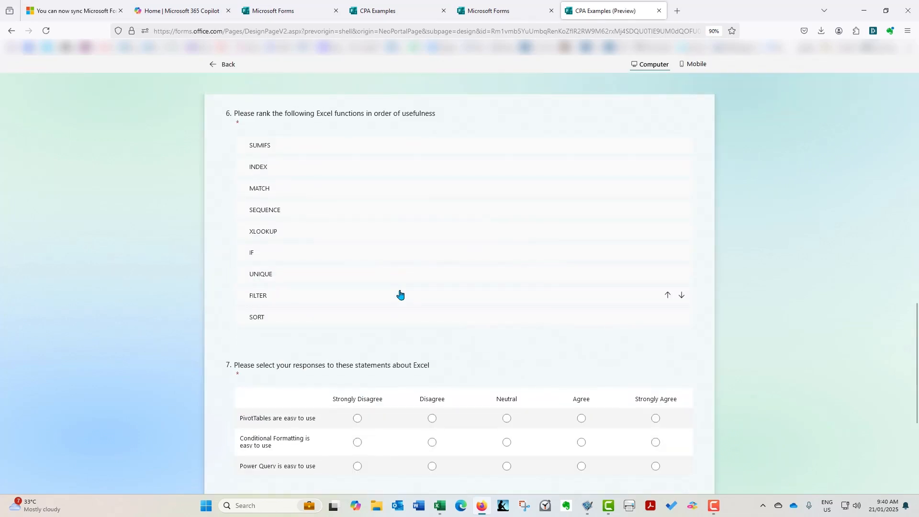
{"action": "scroll", "coordinate": [400, 294], "scroll_direction": "up", "scroll_amount": 1}
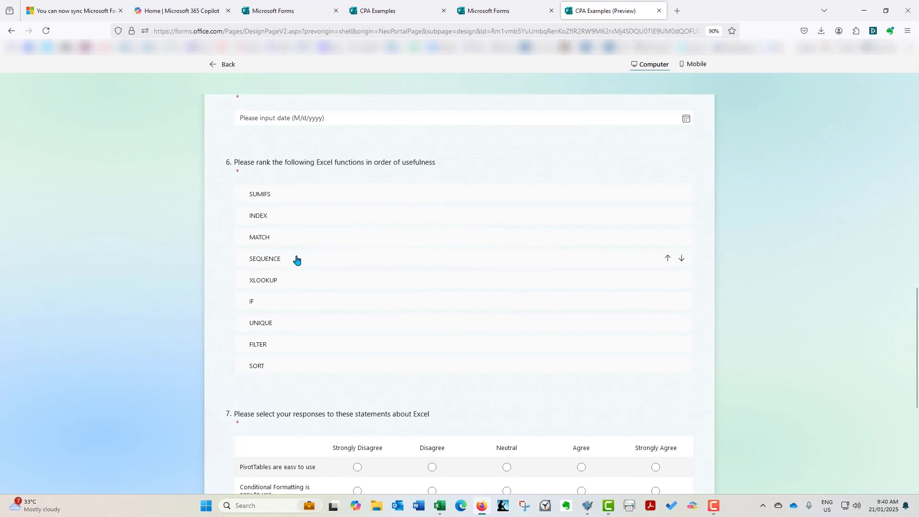
- Reorder the function ranking in the preview so that SEQUENCE, UNIQUE, MATCH and XLOOKUP take the first four places
{"action": "left_click_drag", "start_coordinate": [292, 260], "coordinate": [287, 198]}
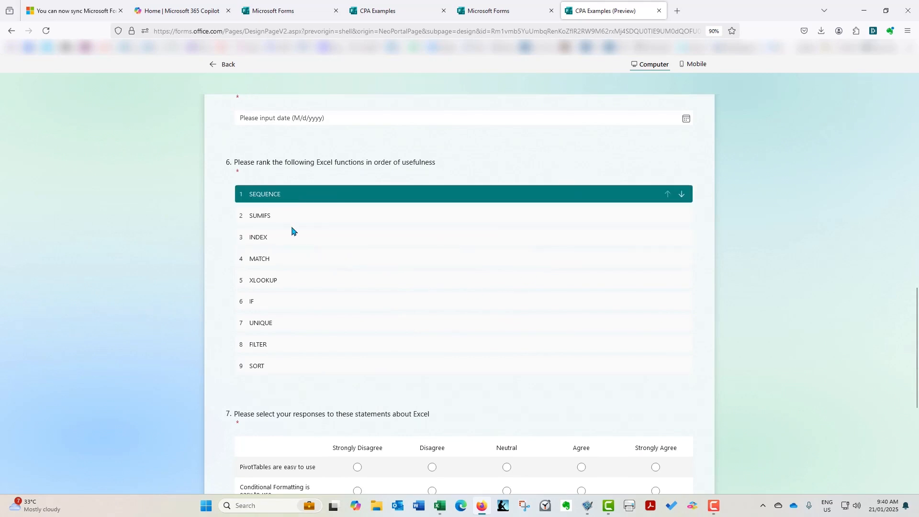
{"action": "left_click_drag", "start_coordinate": [291, 263], "coordinate": [293, 220]}
{"action": "left_click_drag", "start_coordinate": [292, 282], "coordinate": [298, 243]}
{"action": "left_click_drag", "start_coordinate": [293, 324], "coordinate": [296, 259]}
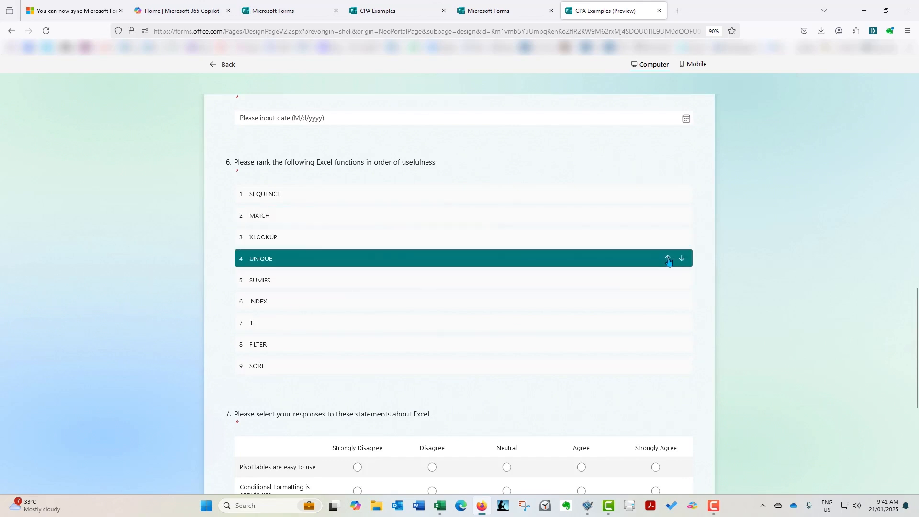
{"action": "left_click", "coordinate": [668, 261]}
{"action": "left_click", "coordinate": [669, 237]}
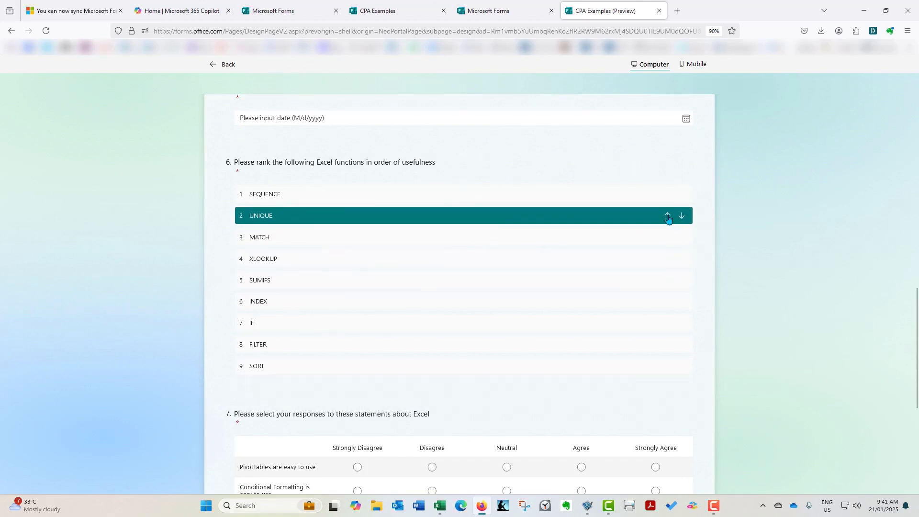
- Move UNIQUE to first place in the function ranking and look over the preview's remaining questions
{"action": "left_click", "coordinate": [668, 216]}
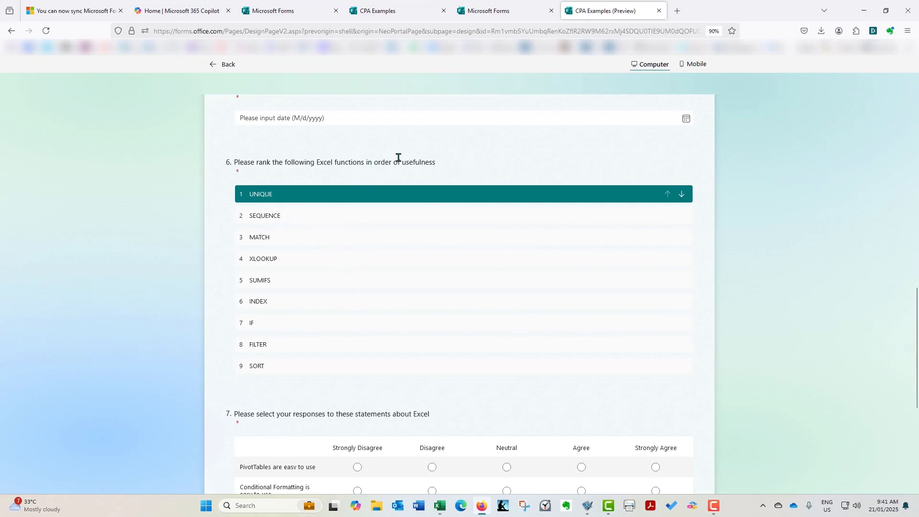
{"action": "scroll", "coordinate": [404, 253], "scroll_direction": "down", "scroll_amount": 3}
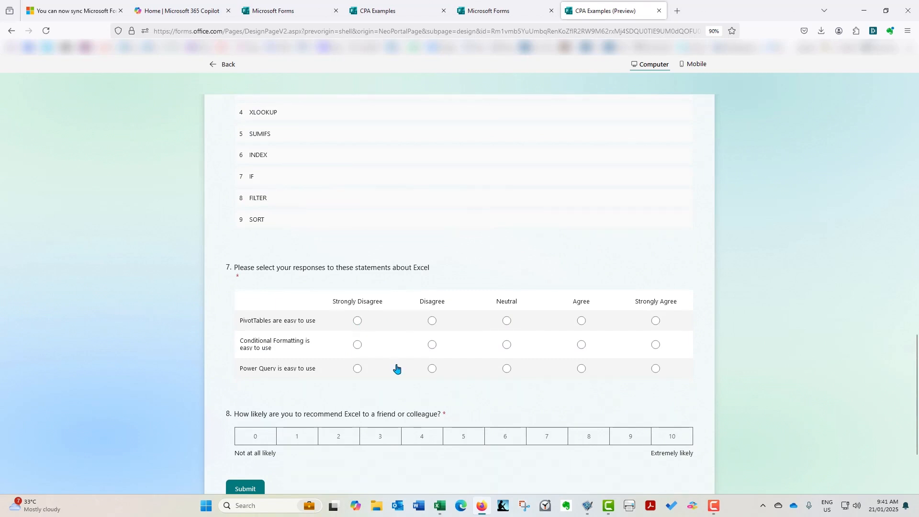
{"action": "scroll", "coordinate": [395, 367], "scroll_direction": "down", "scroll_amount": 2}
{"action": "scroll", "coordinate": [394, 367], "scroll_direction": "up", "scroll_amount": 10}
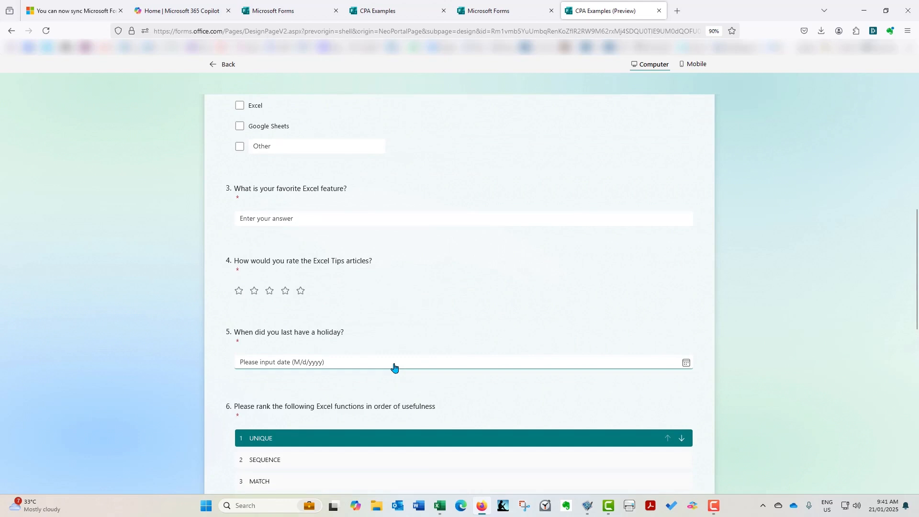
- Browse the months in the calendar of the last holiday question without choosing a date
{"action": "left_click", "coordinate": [392, 357]}
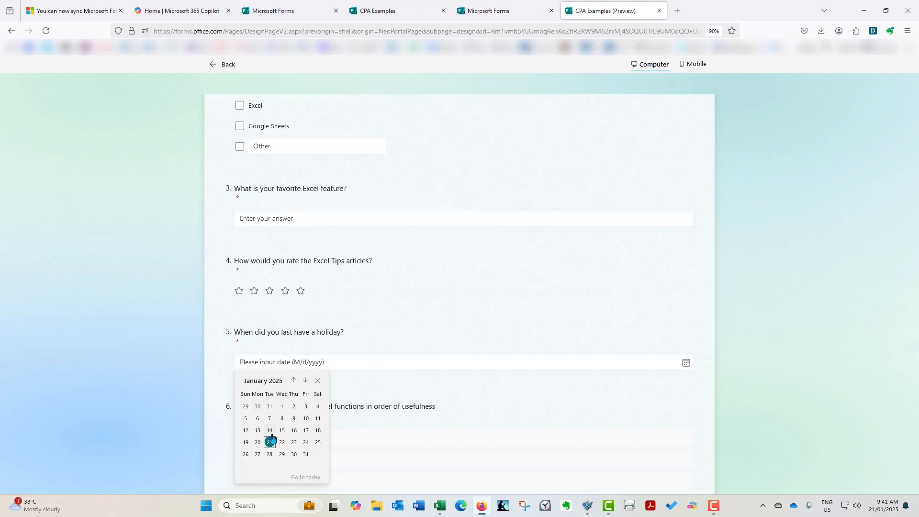
{"action": "left_click", "coordinate": [305, 382]}
{"action": "left_click", "coordinate": [294, 380]}
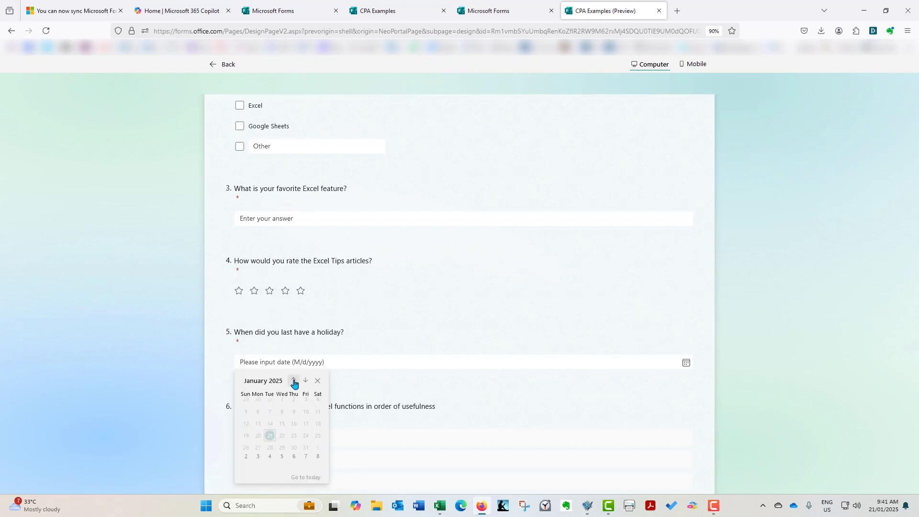
{"action": "left_click", "coordinate": [305, 381]}
{"action": "left_click", "coordinate": [305, 381]}
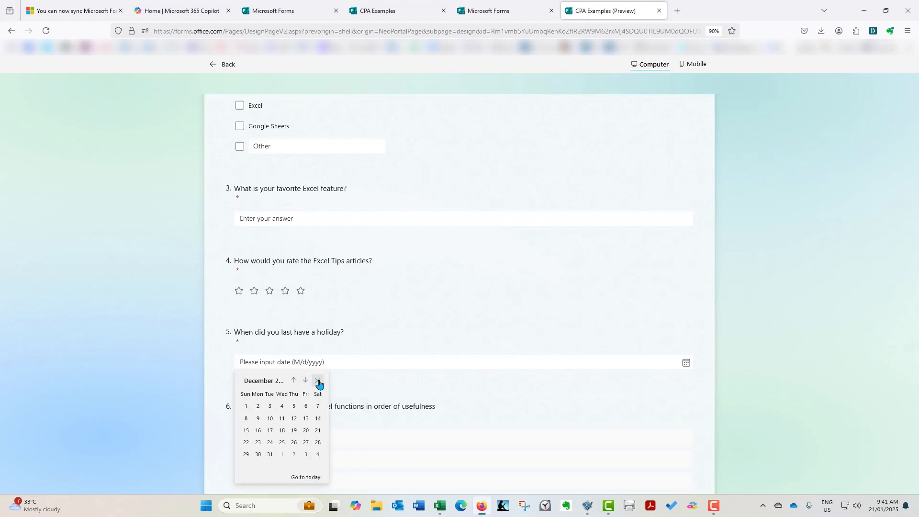
{"action": "left_click", "coordinate": [319, 382]}
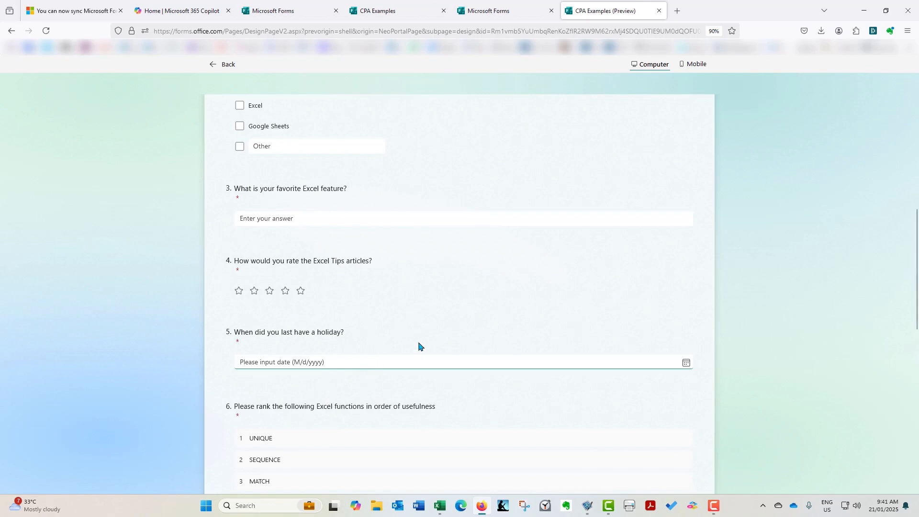
- Choose Multiplan and Excel as the spreadsheets used, and enter "test" as the favorite Excel feature
{"action": "scroll", "coordinate": [414, 273], "scroll_direction": "up", "scroll_amount": 7}
{"action": "scroll", "coordinate": [294, 320], "scroll_direction": "down", "scroll_amount": 3}
{"action": "left_click", "coordinate": [238, 260]}
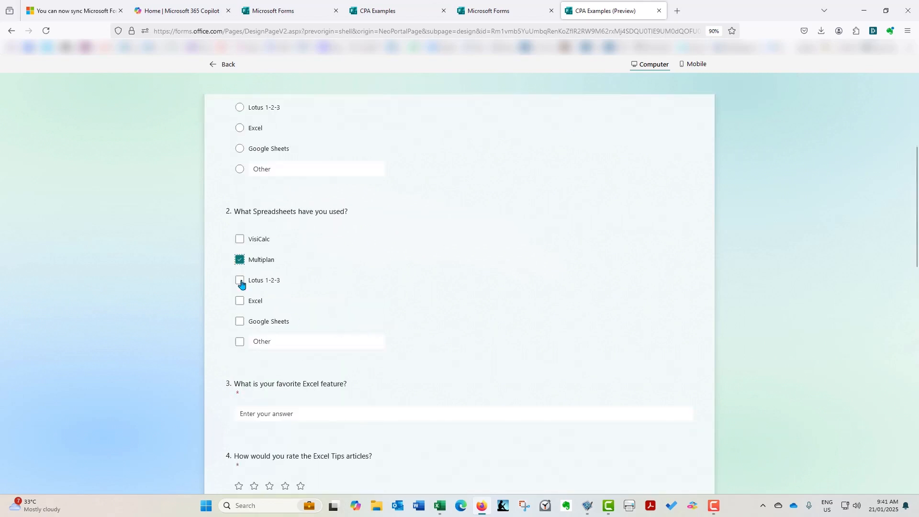
{"action": "left_click", "coordinate": [239, 301]}
{"action": "scroll", "coordinate": [441, 296], "scroll_direction": "down", "scroll_amount": 3}
{"action": "scroll", "coordinate": [440, 296], "scroll_direction": "down", "scroll_amount": 1}
{"action": "left_click", "coordinate": [316, 219]}
{"action": "type", "text": "test"}
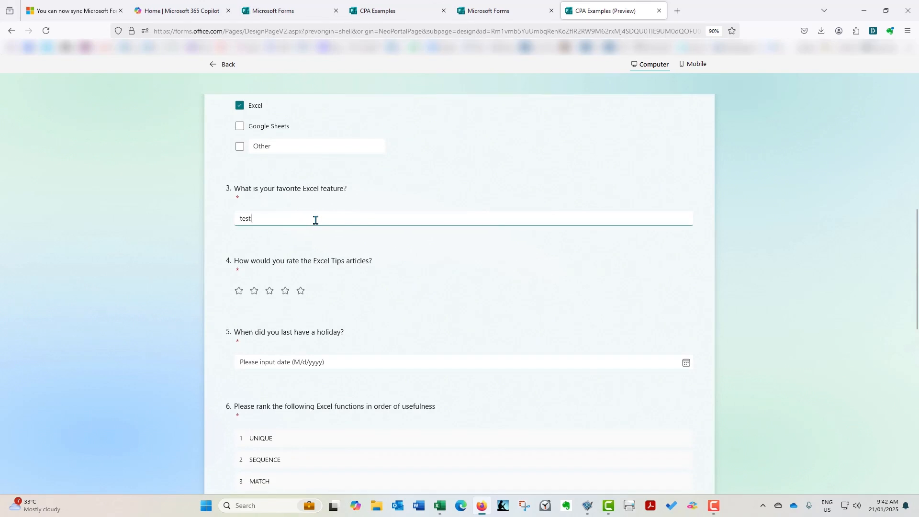
- Rate the Excel Tips articles four stars and set the last holiday date to 1/22/2025
{"action": "left_click", "coordinate": [285, 291]}
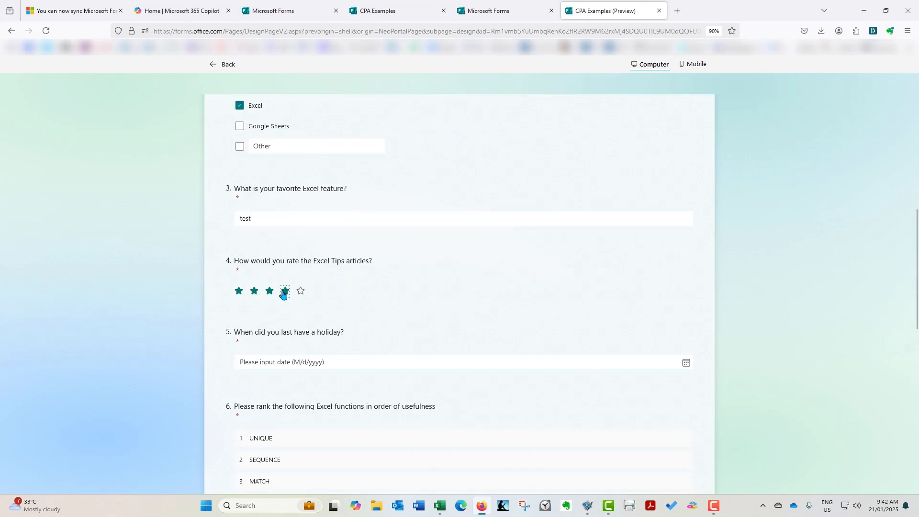
{"action": "scroll", "coordinate": [338, 289], "scroll_direction": "down", "scroll_amount": 2}
{"action": "left_click", "coordinate": [342, 265]}
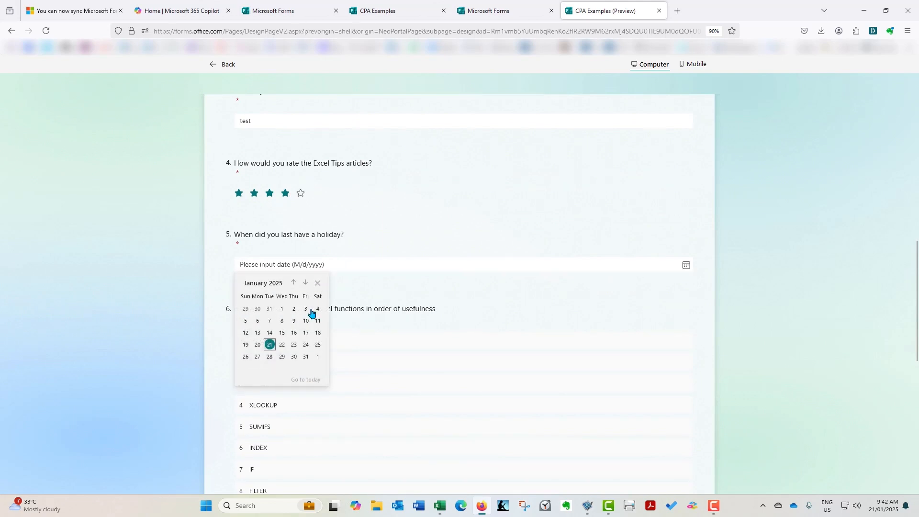
{"action": "left_click", "coordinate": [282, 346]}
{"action": "scroll", "coordinate": [402, 233], "scroll_direction": "down", "scroll_amount": 2}
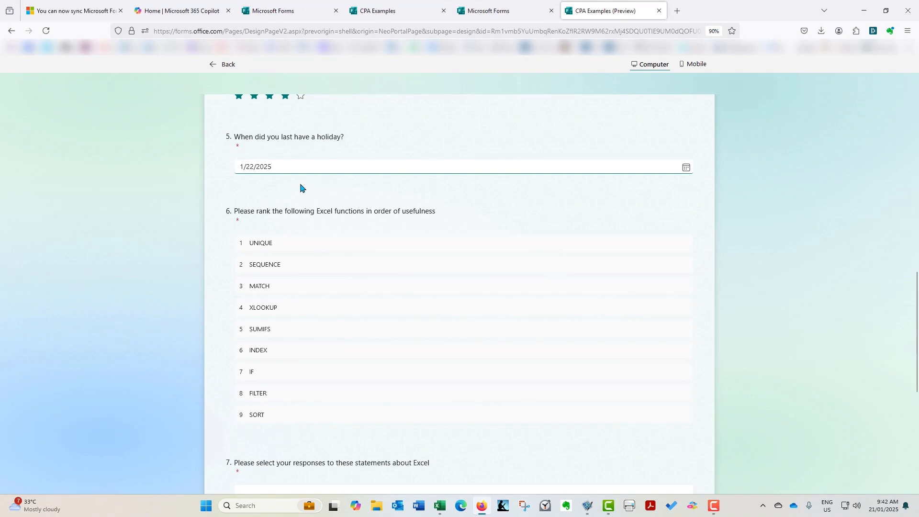
{"action": "scroll", "coordinate": [303, 188], "scroll_direction": "down", "scroll_amount": 1}
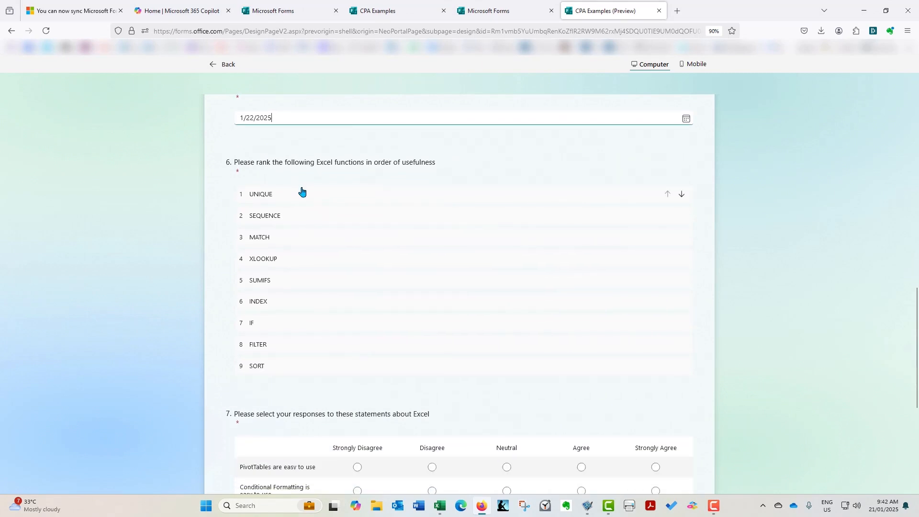
- Switch to the Excel responses workbook and examine how the last holiday dates and function rankings are recorded
{"action": "left_click", "coordinate": [442, 513]}
{"action": "left_click", "coordinate": [506, 246]}
{"action": "left_click", "coordinate": [509, 222]}
{"action": "left_click", "coordinate": [511, 377], "text": "shift"}
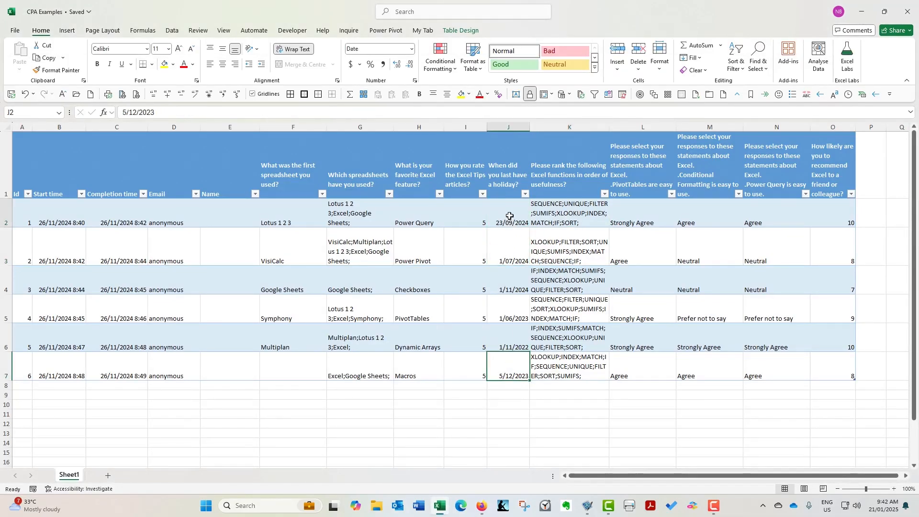
{"action": "left_click", "coordinate": [565, 370]}
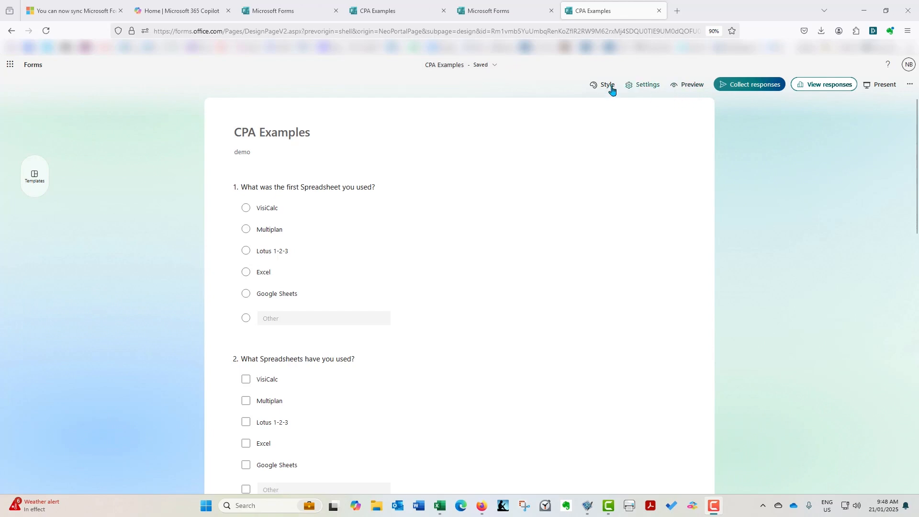
- Return to the Microsoft Forms home page, open the CPA Examples form that has 6 responses, and view its responses
{"action": "left_click", "coordinate": [31, 66]}
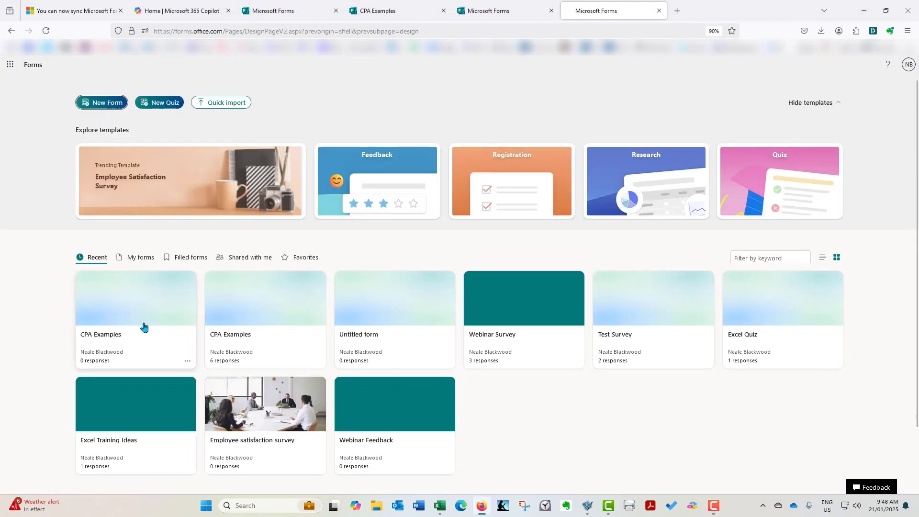
{"action": "left_click", "coordinate": [282, 318]}
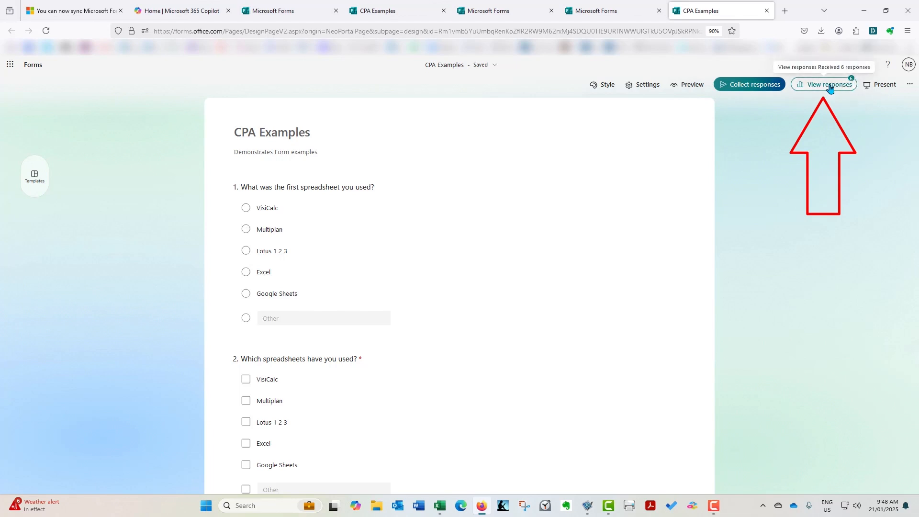
{"action": "left_click", "coordinate": [827, 89]}
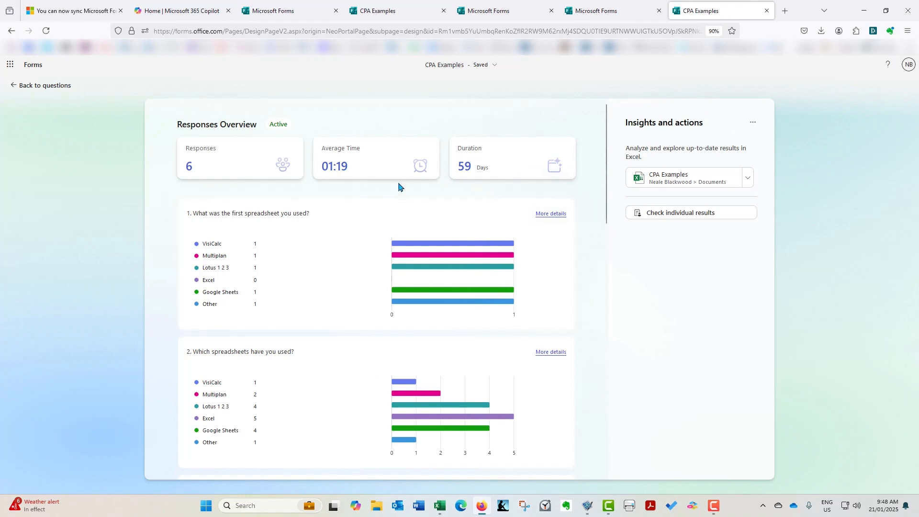
- Examine the responses overview, including the charts and summaries for all eight questions
{"action": "scroll", "coordinate": [390, 198], "scroll_direction": "down", "scroll_amount": 5}
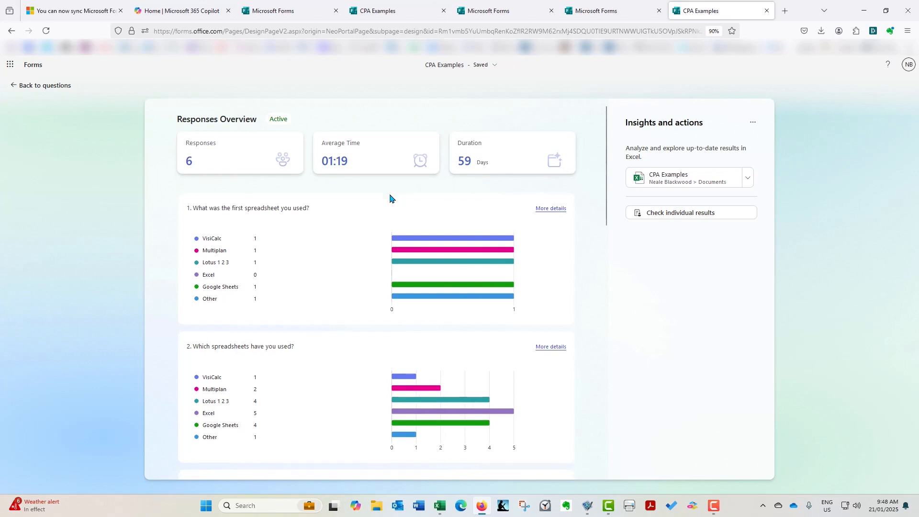
{"action": "scroll", "coordinate": [390, 198], "scroll_direction": "down", "scroll_amount": 8}
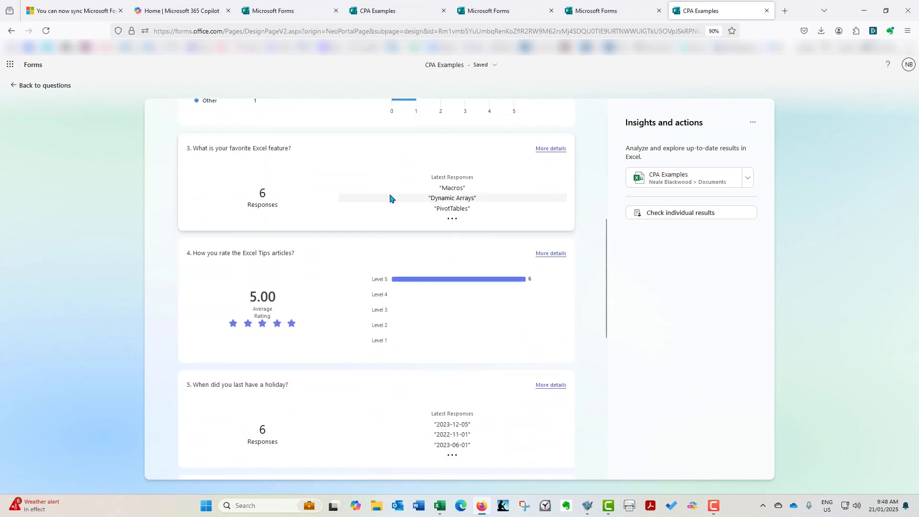
{"action": "scroll", "coordinate": [390, 198], "scroll_direction": "down", "scroll_amount": 2}
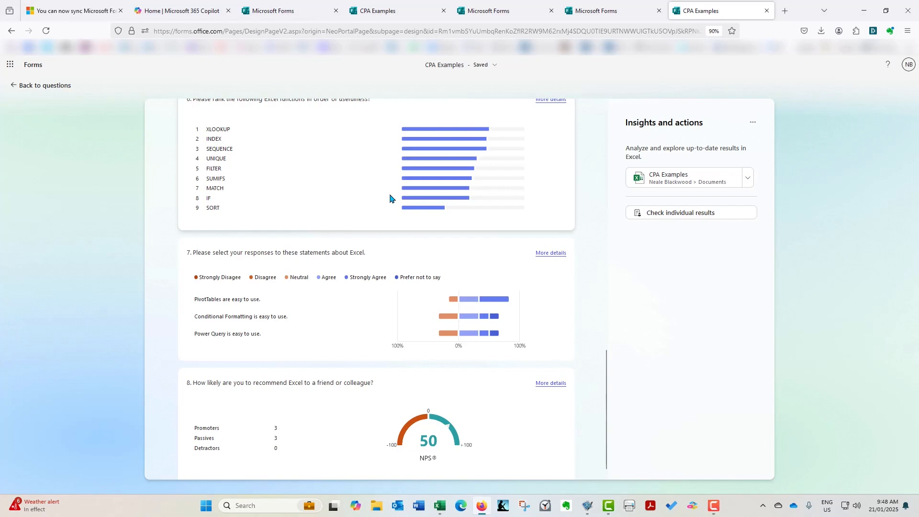
{"action": "scroll", "coordinate": [390, 198], "scroll_direction": "down", "scroll_amount": 1}
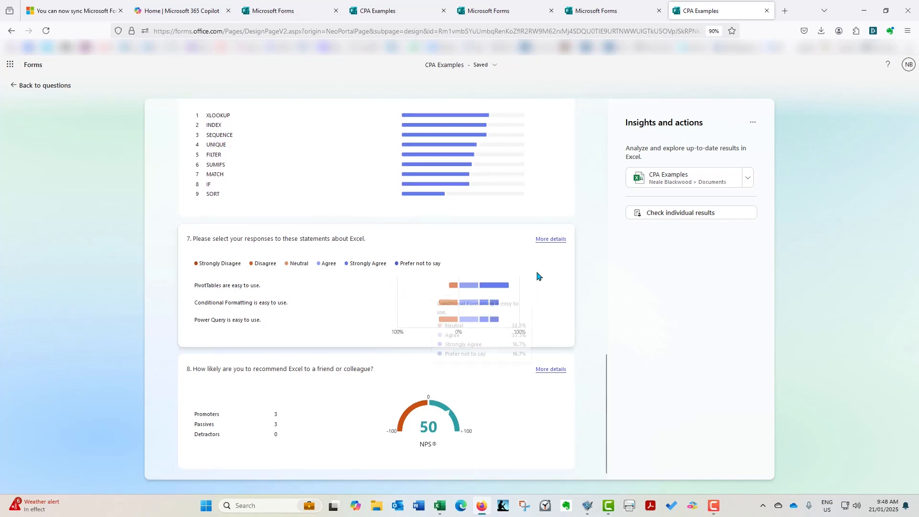
{"action": "scroll", "coordinate": [588, 312], "scroll_direction": "up", "scroll_amount": 2}
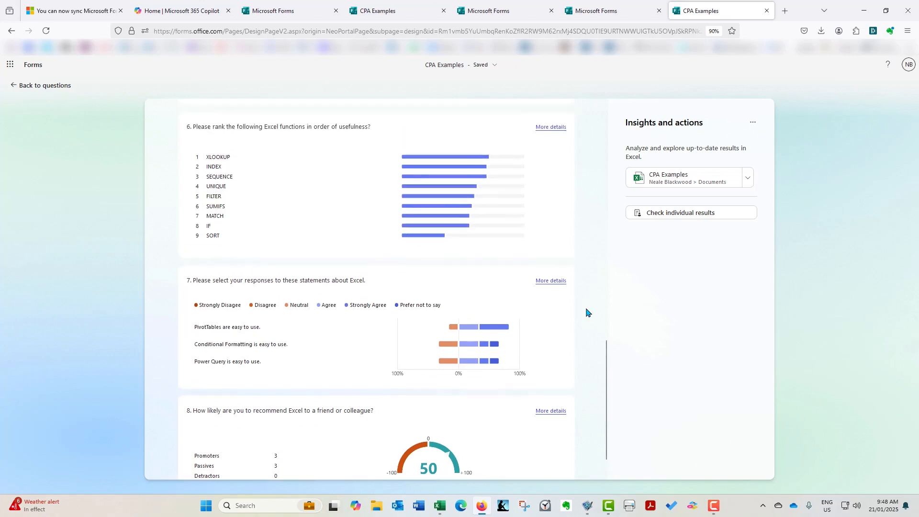
{"action": "scroll", "coordinate": [588, 312], "scroll_direction": "up", "scroll_amount": 2}
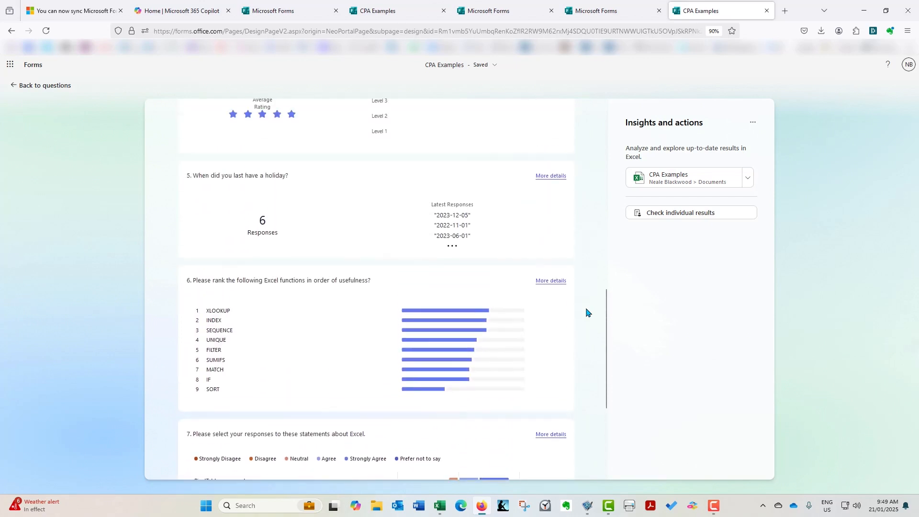
{"action": "mouse_move", "coordinate": [484, 314]}
{"action": "scroll", "coordinate": [593, 313], "scroll_direction": "up", "scroll_amount": 3}
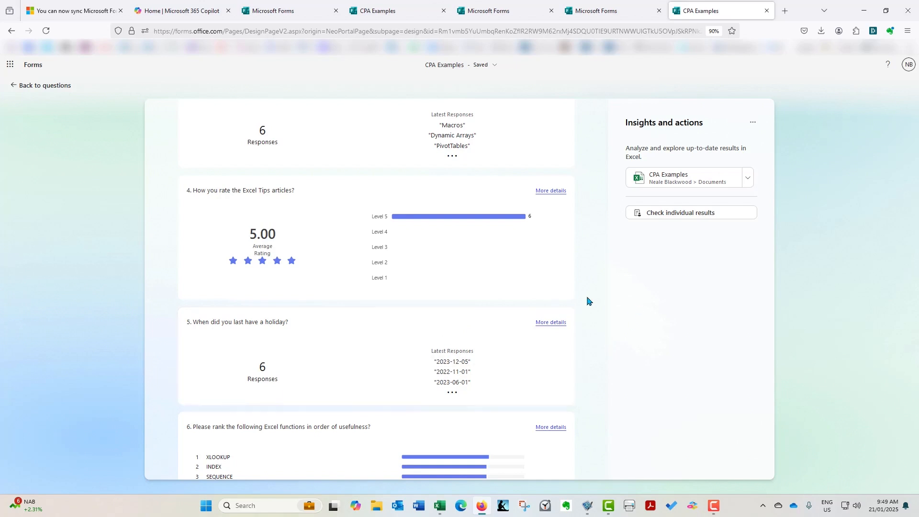
{"action": "scroll", "coordinate": [587, 301], "scroll_direction": "up", "scroll_amount": 3}
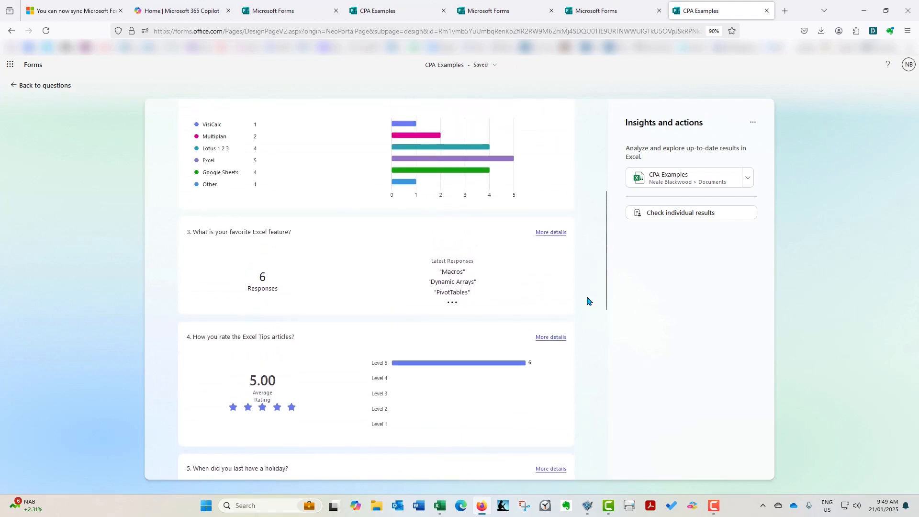
{"action": "scroll", "coordinate": [587, 300], "scroll_direction": "up", "scroll_amount": 1}
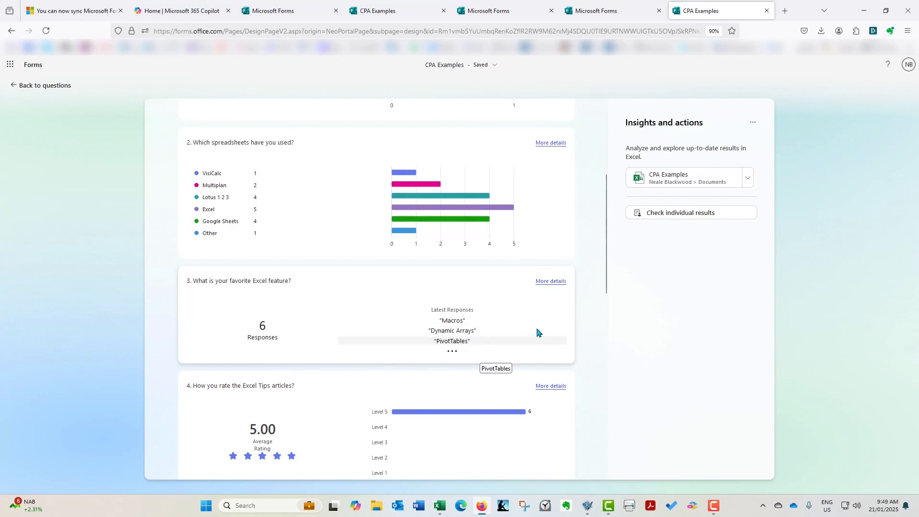
{"action": "scroll", "coordinate": [581, 323], "scroll_direction": "up", "scroll_amount": 5}
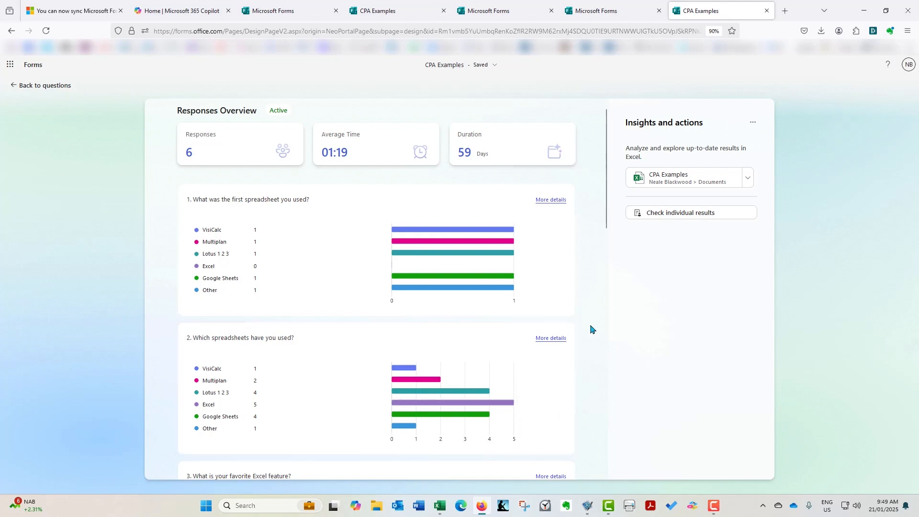
{"action": "scroll", "coordinate": [590, 330], "scroll_direction": "up", "scroll_amount": 1}
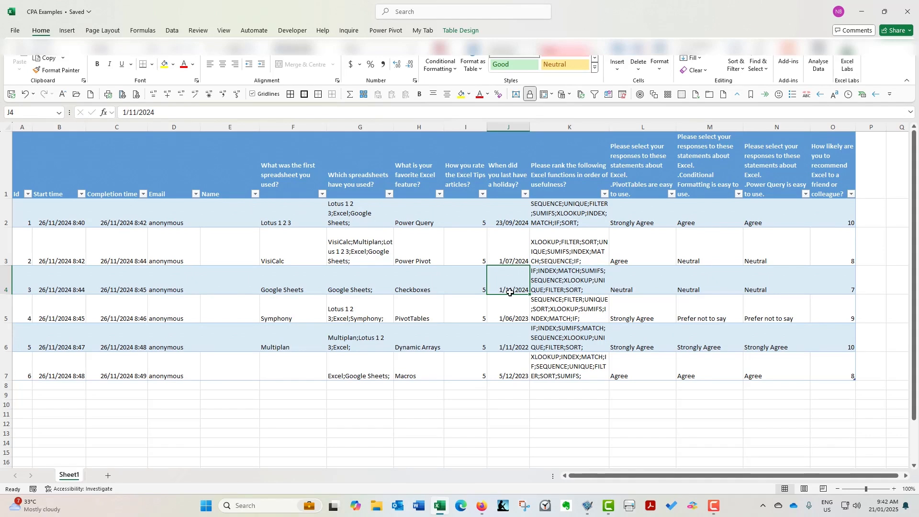
- Switch back to the form preview in the browser, look over its questions and return to the form editor
{"action": "left_click", "coordinate": [481, 506]}
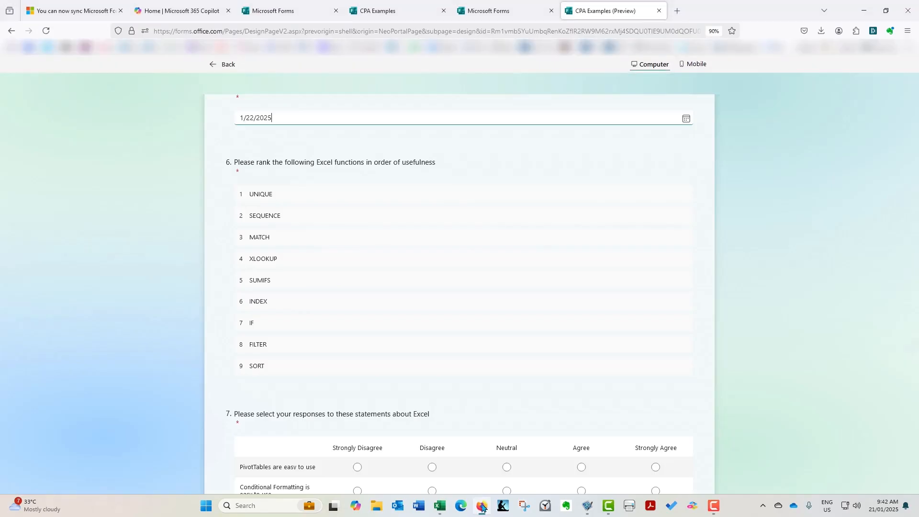
{"action": "scroll", "coordinate": [410, 232], "scroll_direction": "down", "scroll_amount": 3}
{"action": "scroll", "coordinate": [410, 233], "scroll_direction": "down", "scroll_amount": 2}
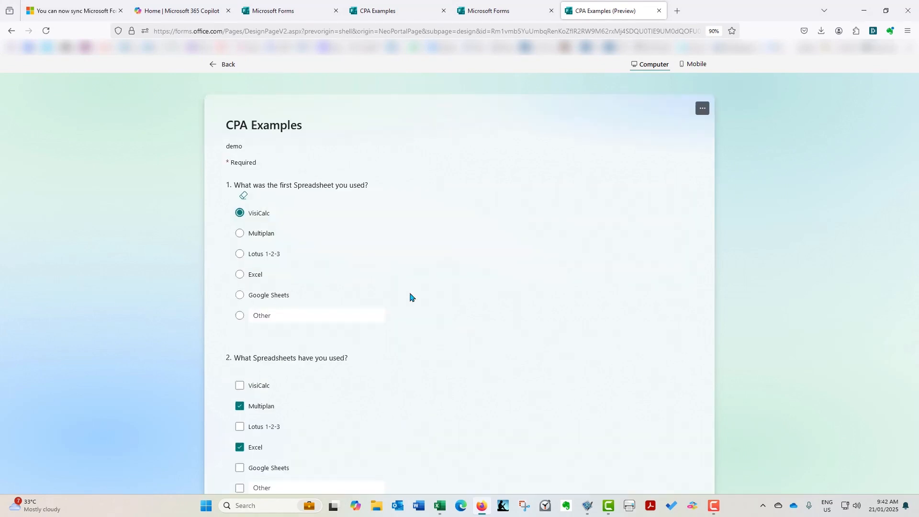
{"action": "left_click", "coordinate": [223, 64]}
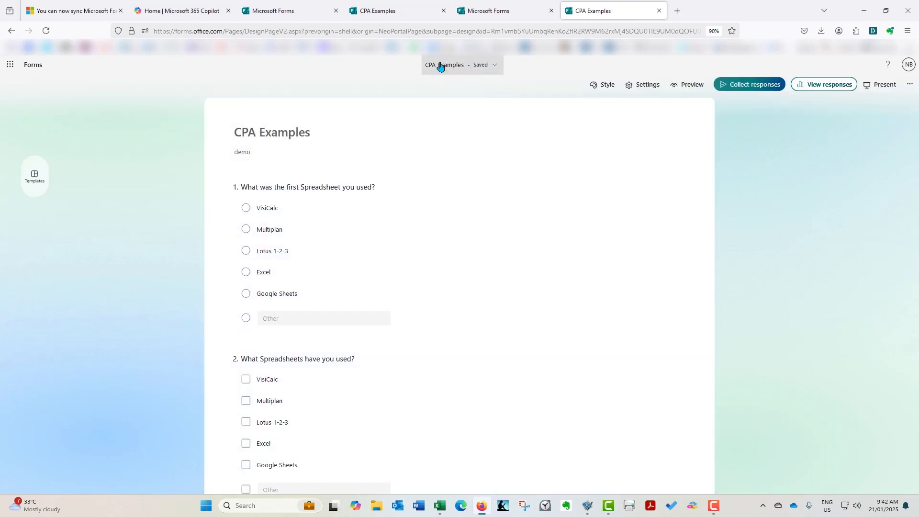
- Look through the featured feedback templates and their categories, and close the template list
{"action": "left_click", "coordinate": [31, 179]}
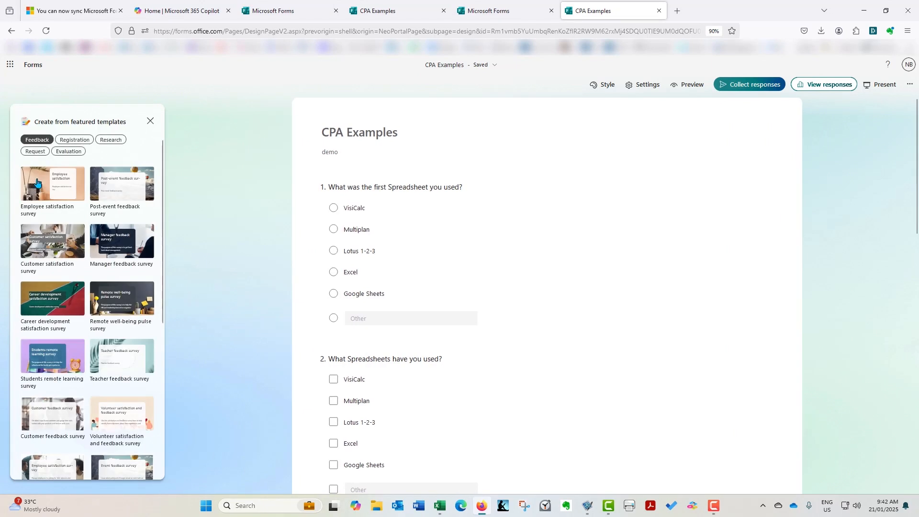
{"action": "scroll", "coordinate": [55, 352], "scroll_direction": "down", "scroll_amount": 5}
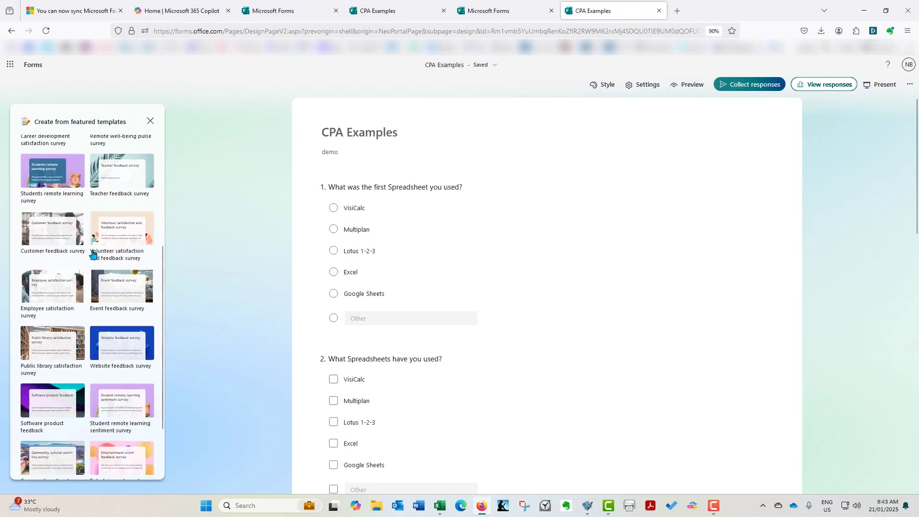
{"action": "scroll", "coordinate": [91, 231], "scroll_direction": "up", "scroll_amount": 5}
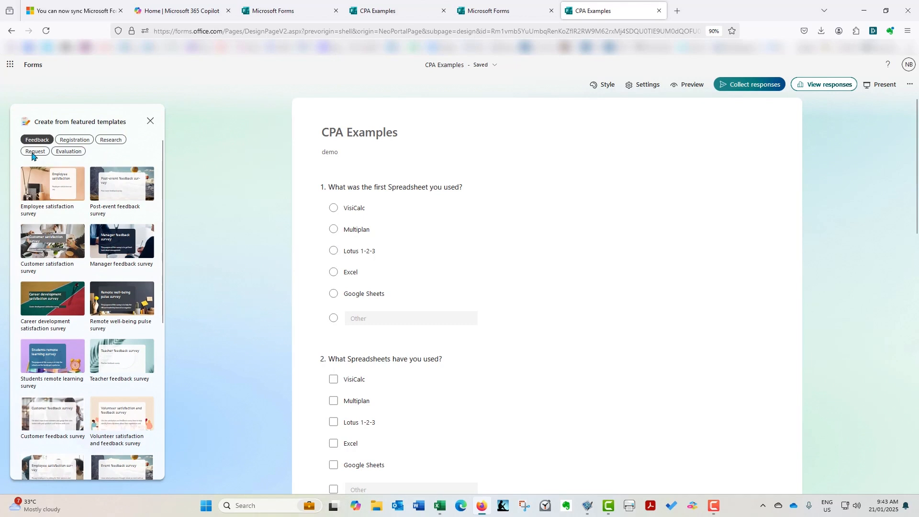
{"action": "left_click", "coordinate": [151, 123]}
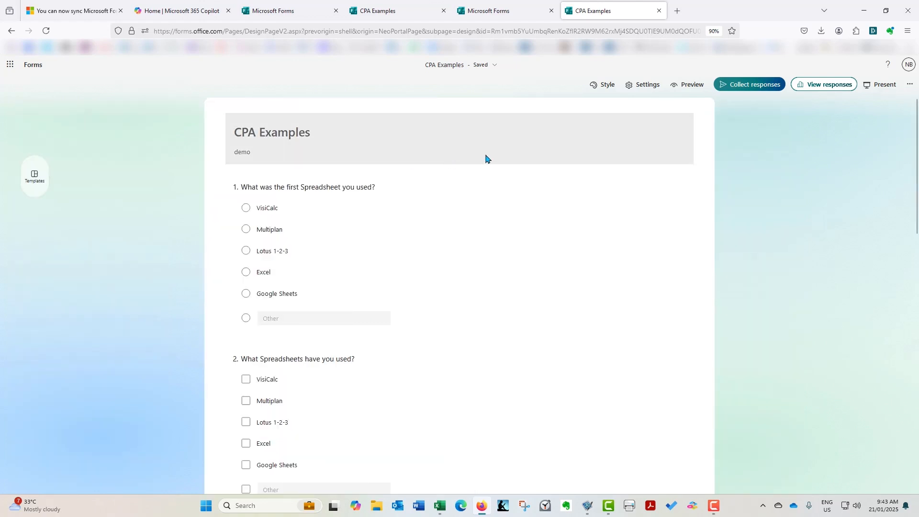
- Switch to the Excel responses workbook, show the insert commands and examine the individual favorite Excel feature answers
{"action": "left_click", "coordinate": [439, 506]}
{"action": "left_click", "coordinate": [67, 30]}
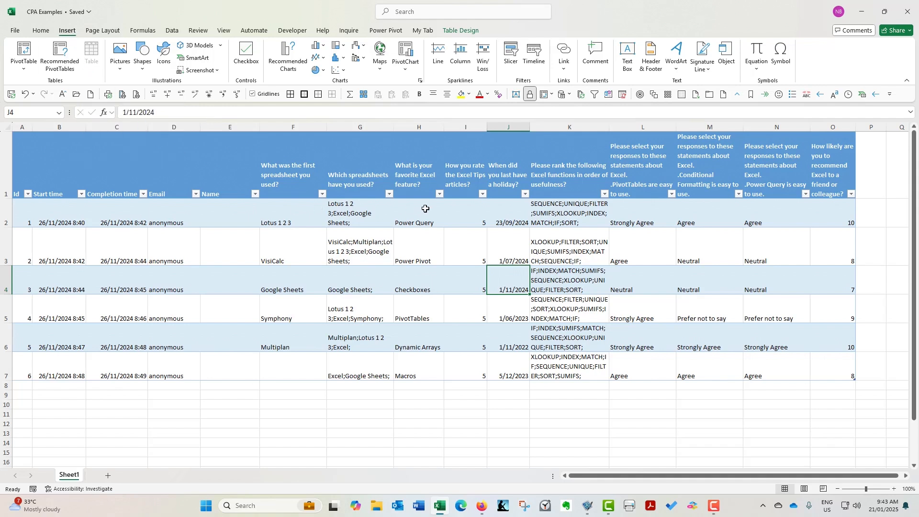
{"action": "left_click", "coordinate": [419, 222]}
{"action": "left_click", "coordinate": [414, 256]}
{"action": "left_click", "coordinate": [415, 287]}
{"action": "left_click", "coordinate": [419, 316]}
{"action": "left_click", "coordinate": [426, 347]}
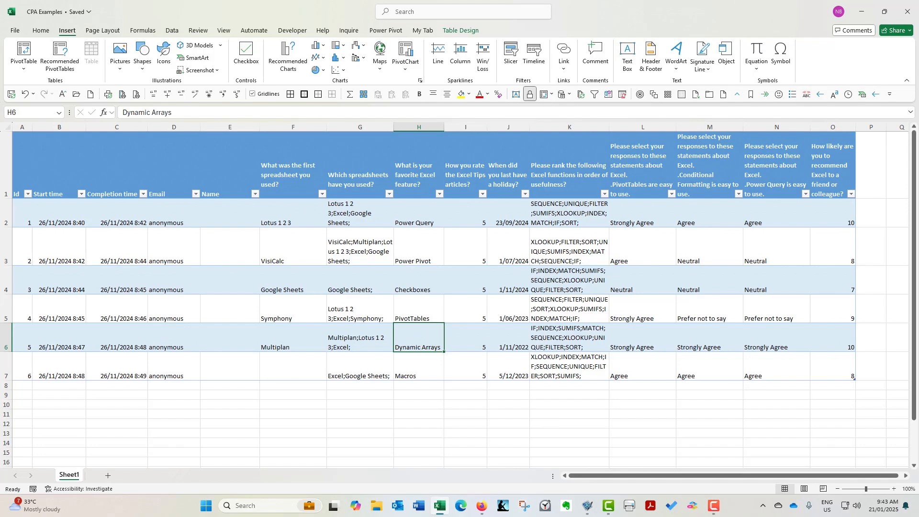